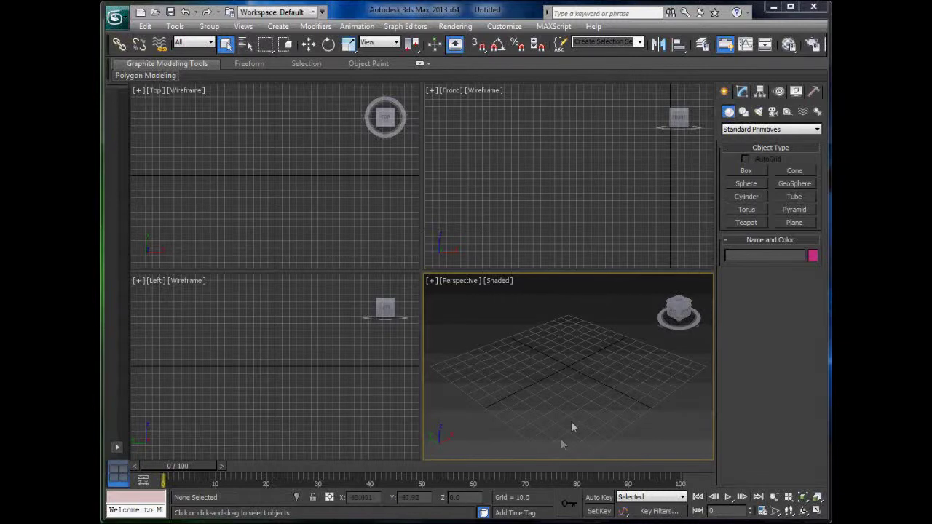
drag(531, 358, 564, 398)
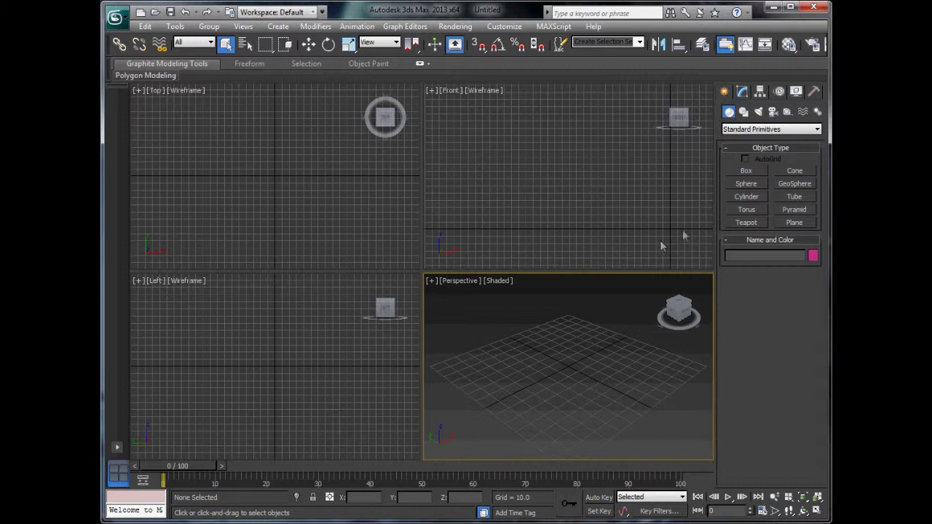
Step: Create a box primitive on the Perspective grid, about 118 by 121 units at the base and about 80 high
click(746, 170)
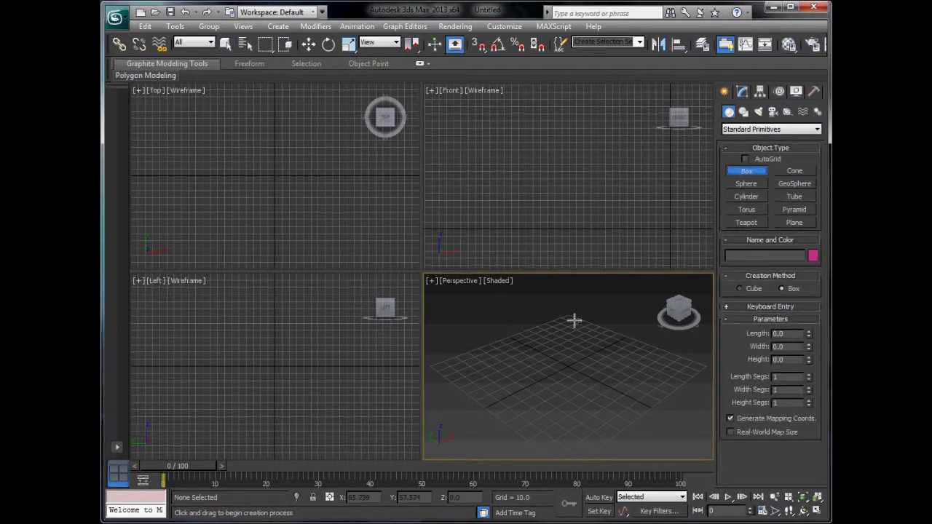
drag(568, 322, 561, 448)
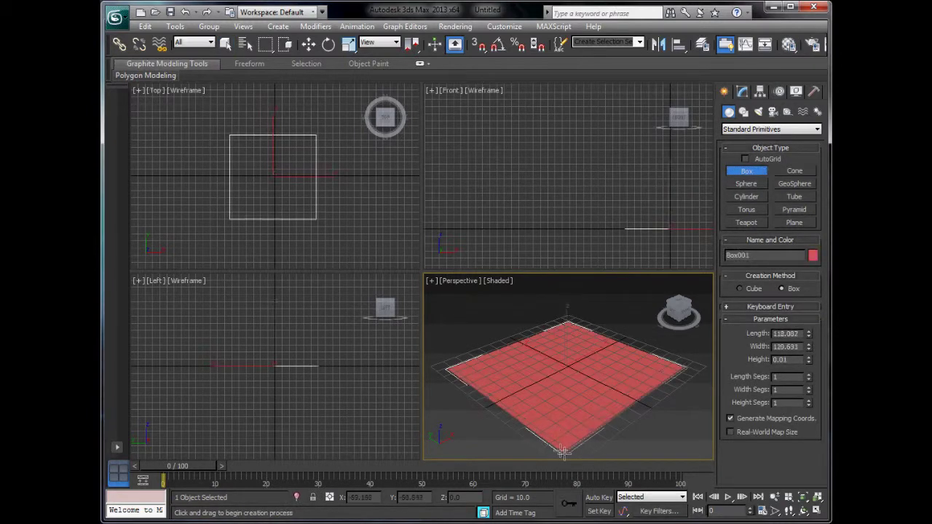
click(580, 365)
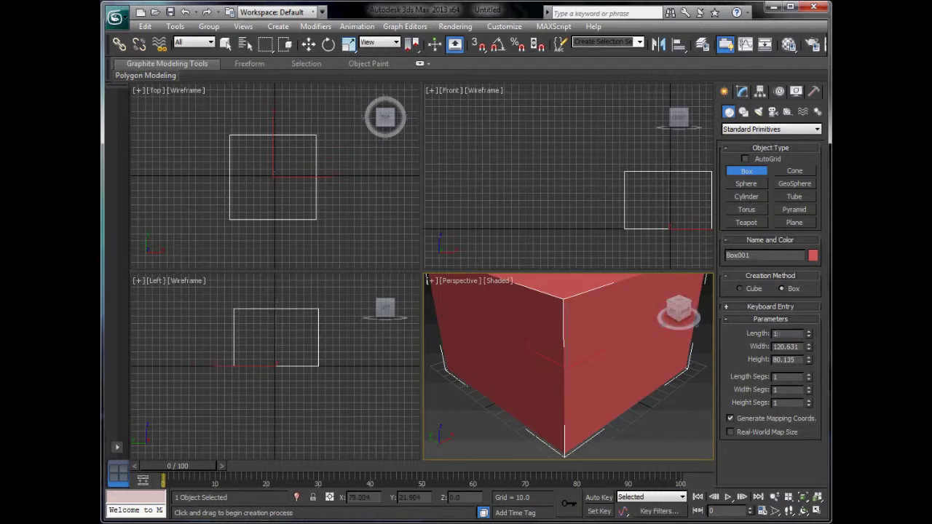
Step: Set the box's length and width to 100 and its height to 60, then show its modifier parameters in a maximized Perspective view
text(0)
key(Tab)
text(100)
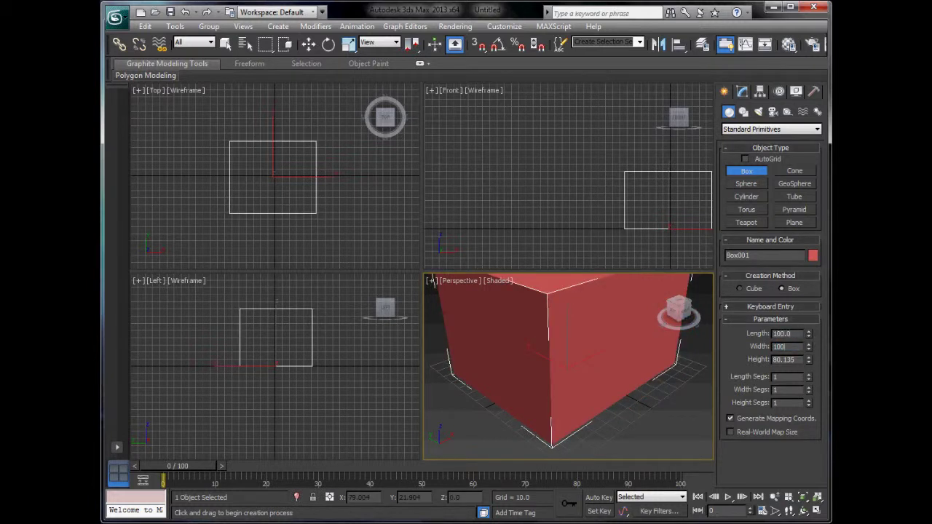
key(Tab)
text(60)
key(Return)
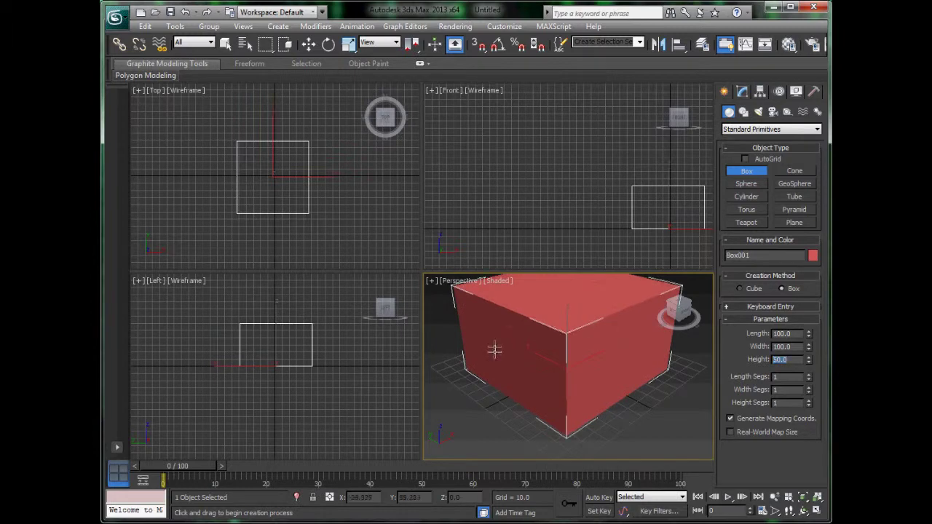
middle_drag(495, 351, 488, 404)
key(alt+w)
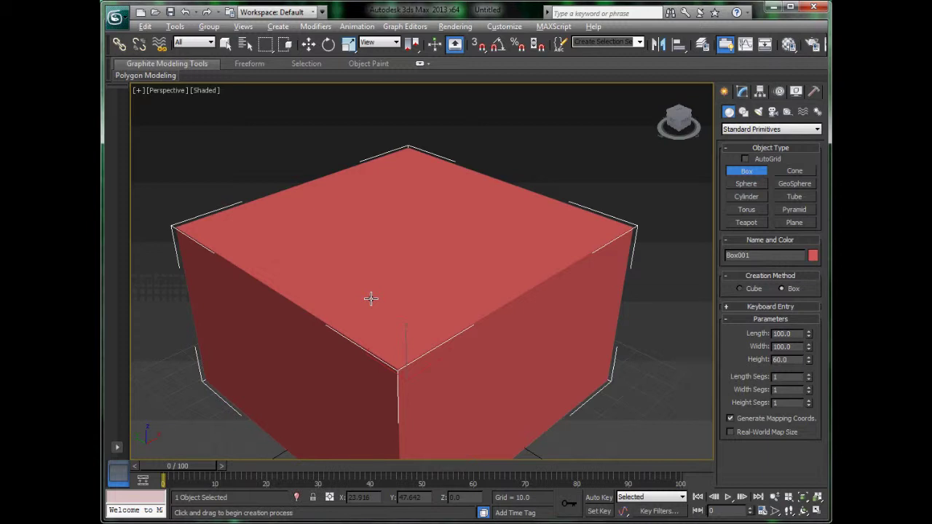
right_click(508, 119)
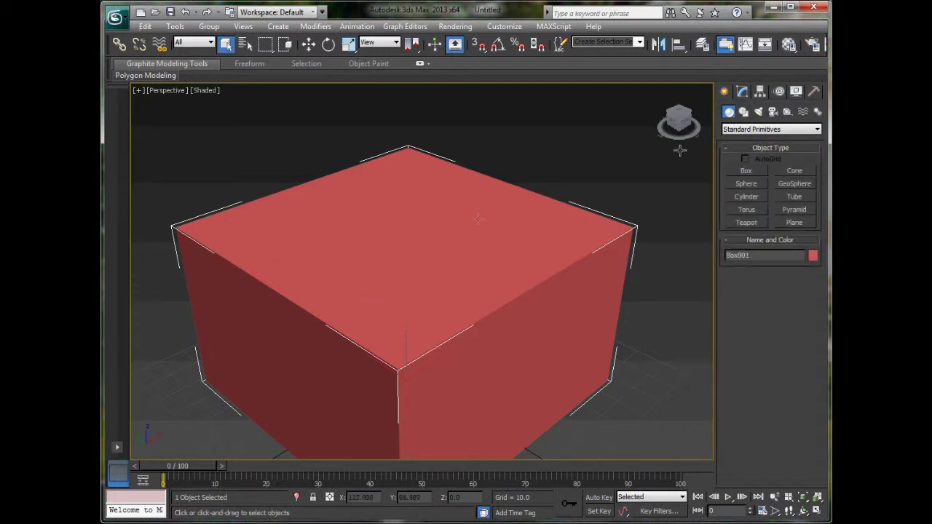
click(742, 92)
right_click(466, 224)
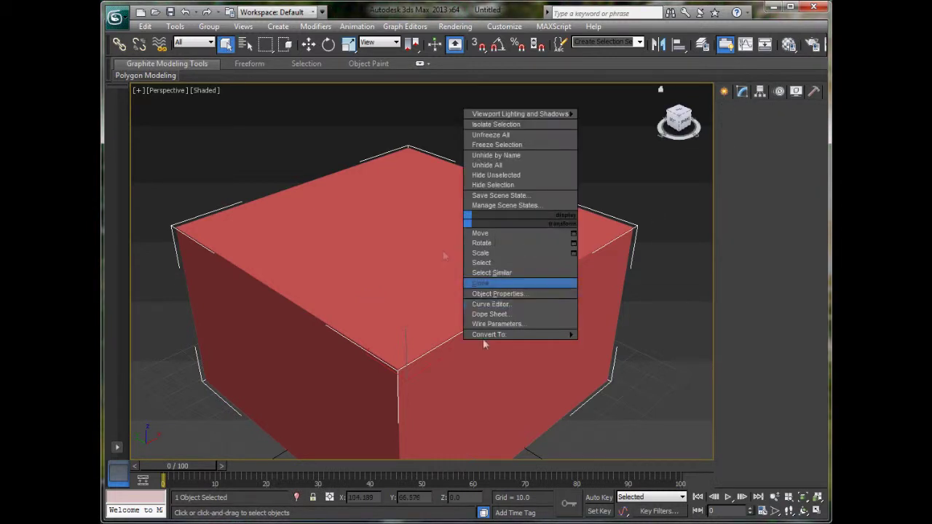
mouse_move(550, 334)
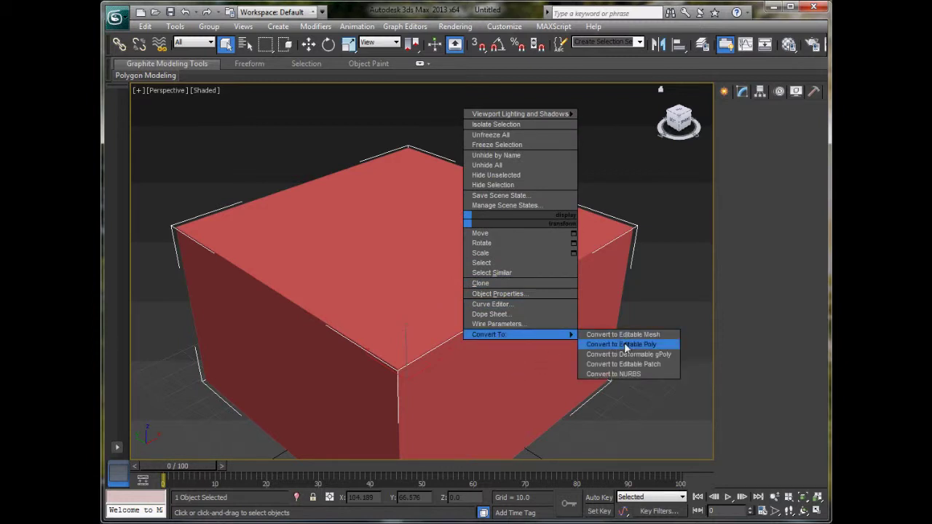
click(603, 344)
key(ctrl+z)
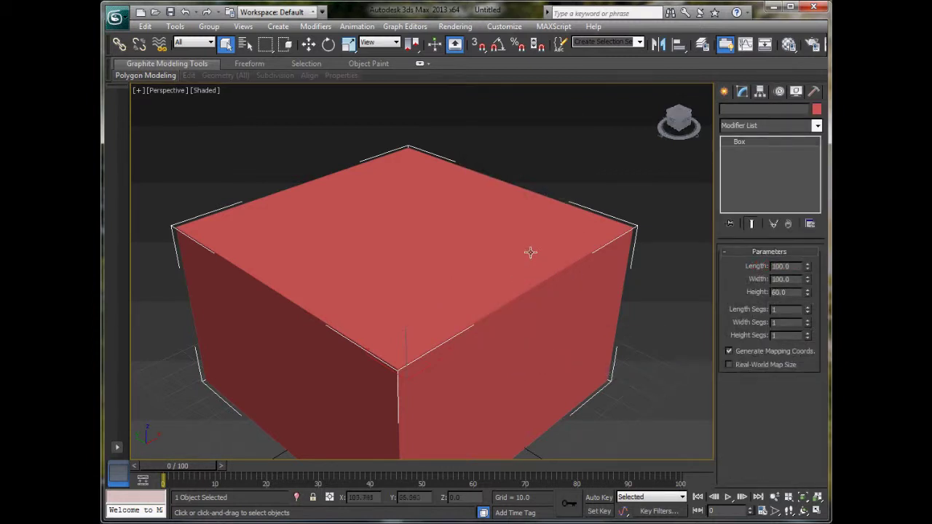
Step: Clone the box in place as an independent copy
right_click(441, 209)
click(478, 271)
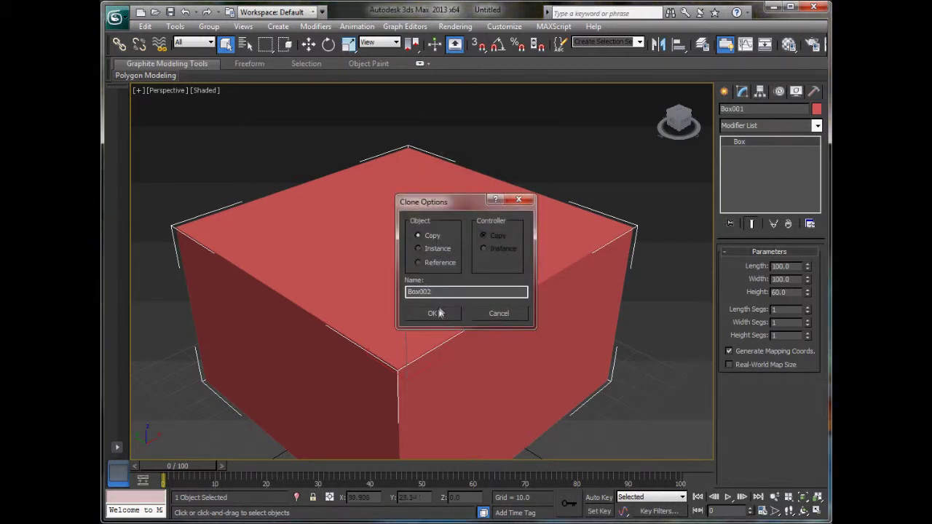
click(439, 312)
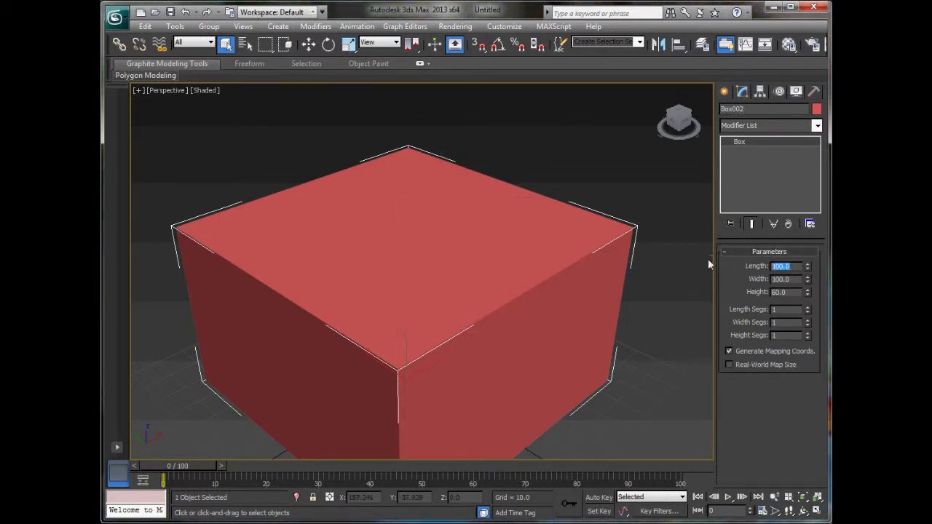
Step: Set the copied box's length and width to 80 and its height to 40
text(80)
key(Tab)
text(80)
key(Tab)
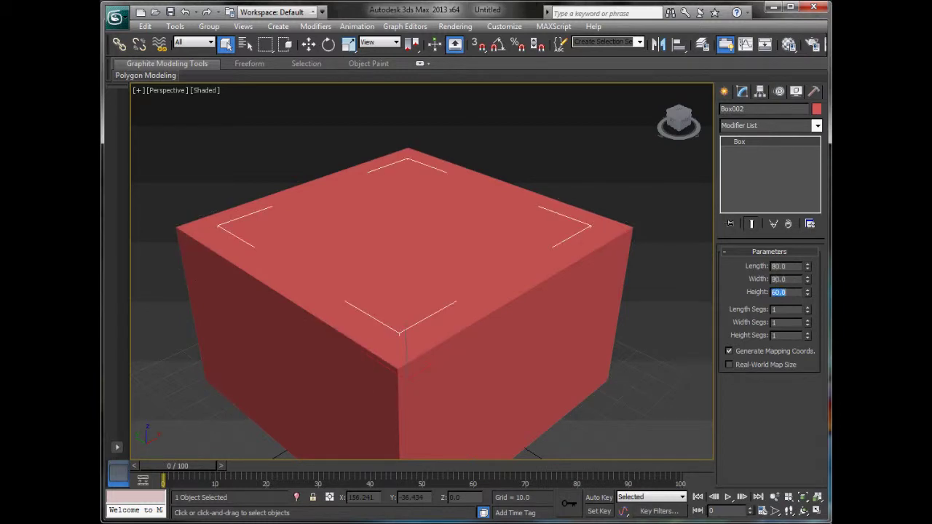
text(40)
key(Return)
Step: Raise the smaller box in the Front view and scale its height to about 167% so it protrudes through the larger box's top
middle_drag(368, 177, 361, 184)
key(alt+w)
middle_drag(592, 209, 440, 182)
scroll(536, 178, up, 4)
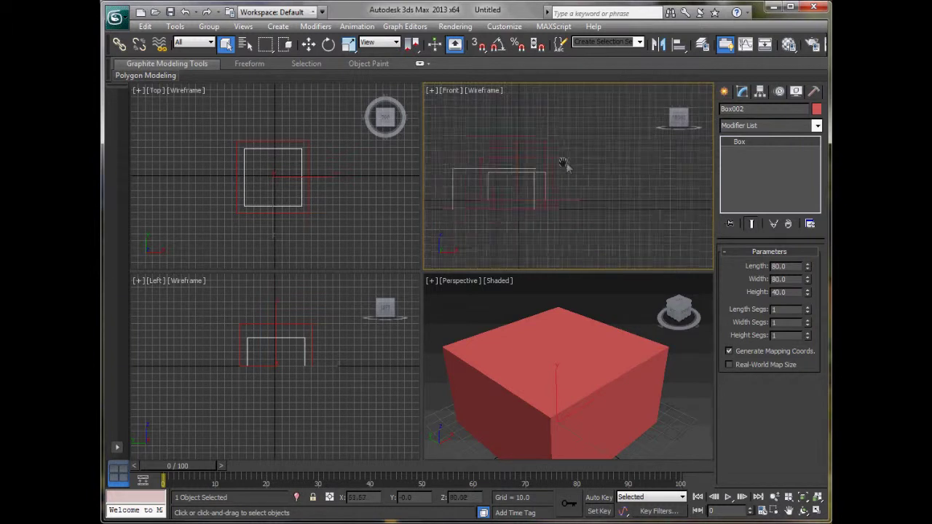
click(310, 45)
drag(523, 177, 531, 122)
click(348, 44)
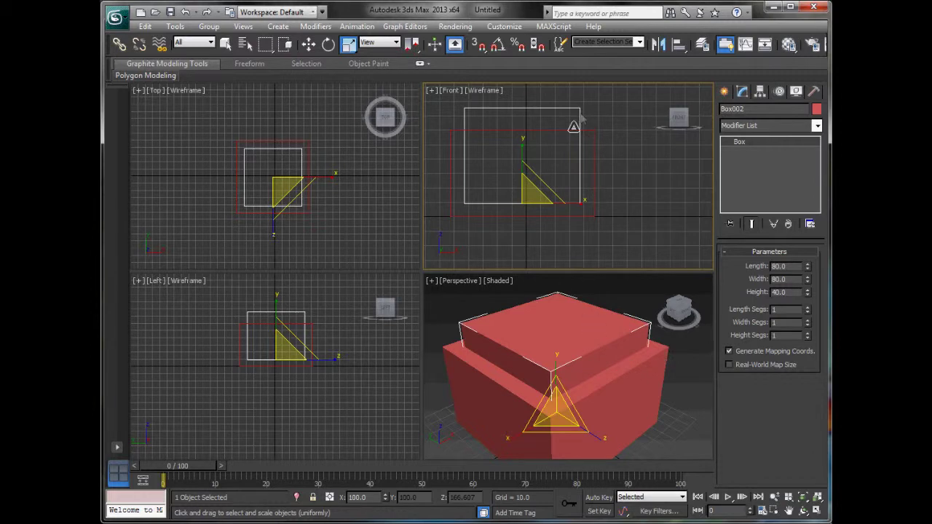
Step: Subtract the smaller box from the larger 100 by 100 box with the ProBoolean compound object
click(631, 405)
middle_drag(673, 433, 676, 413)
scroll(675, 413, down, 3)
click(692, 390)
click(602, 382)
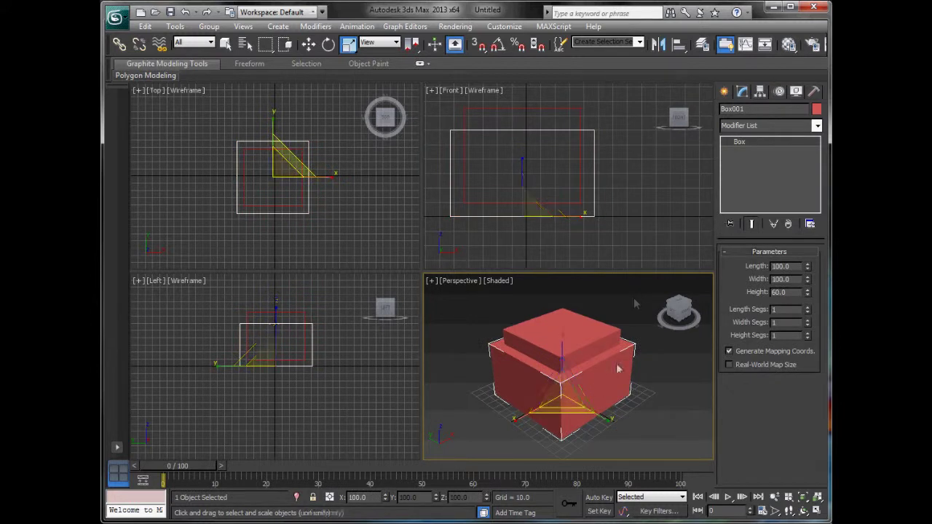
click(724, 91)
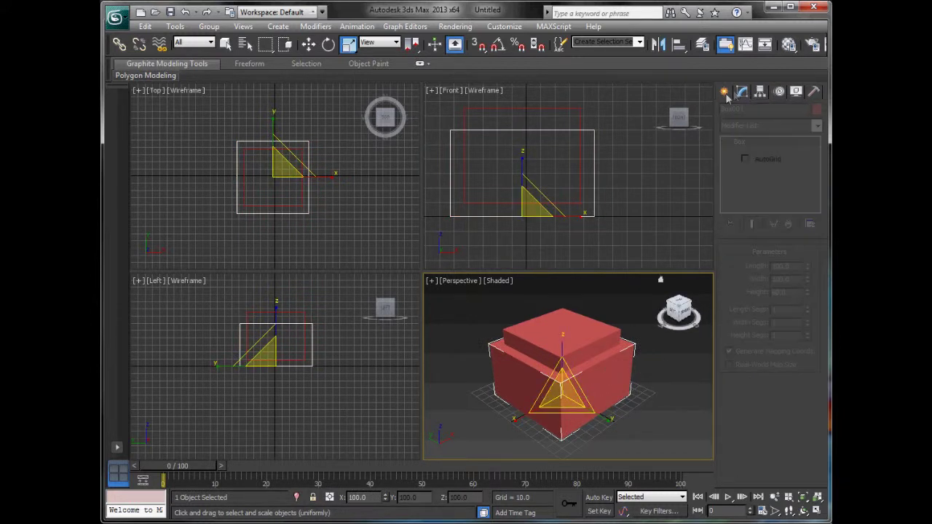
click(735, 130)
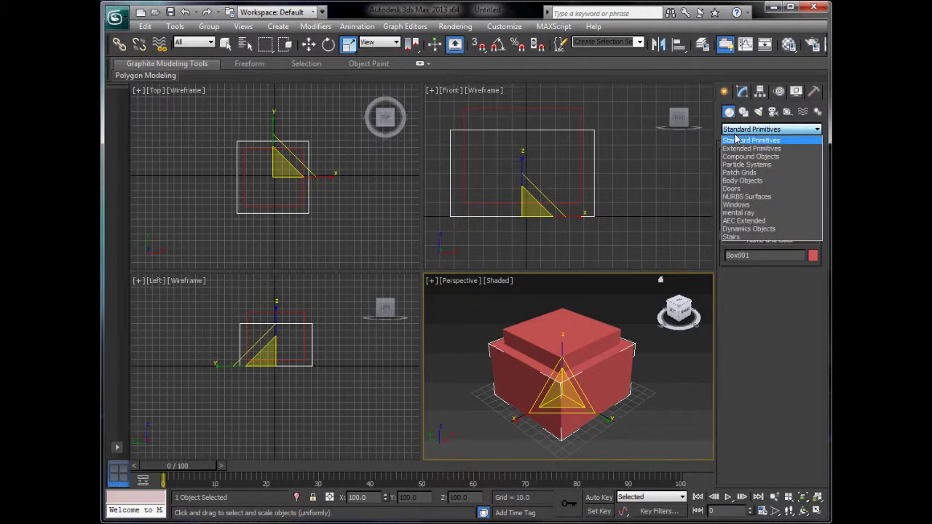
click(743, 153)
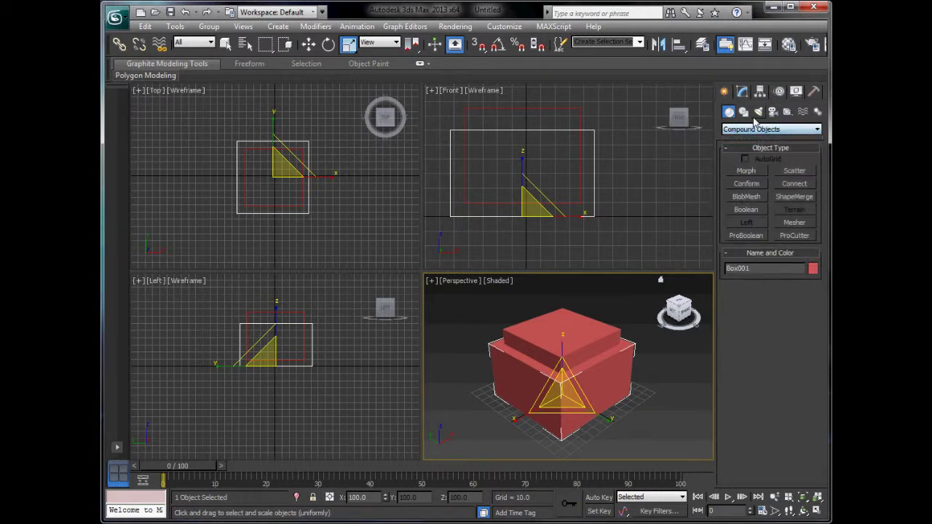
click(750, 237)
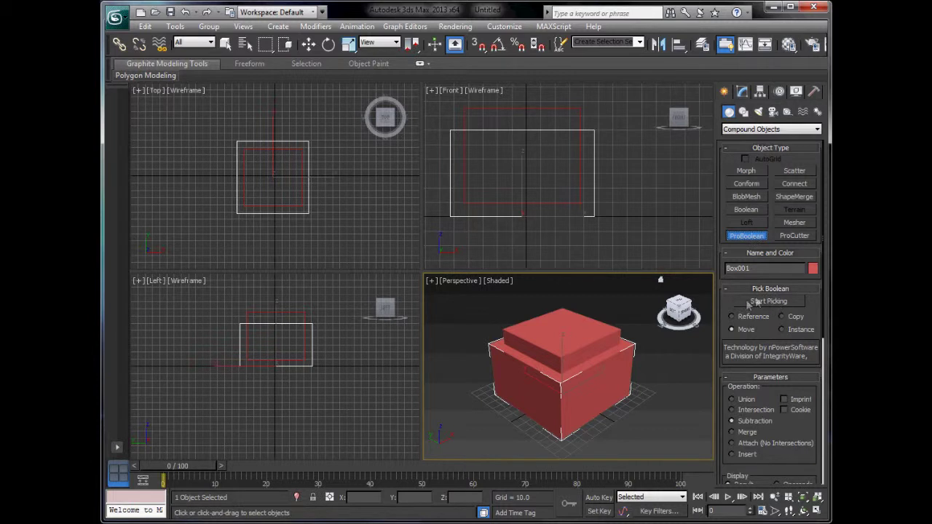
click(769, 302)
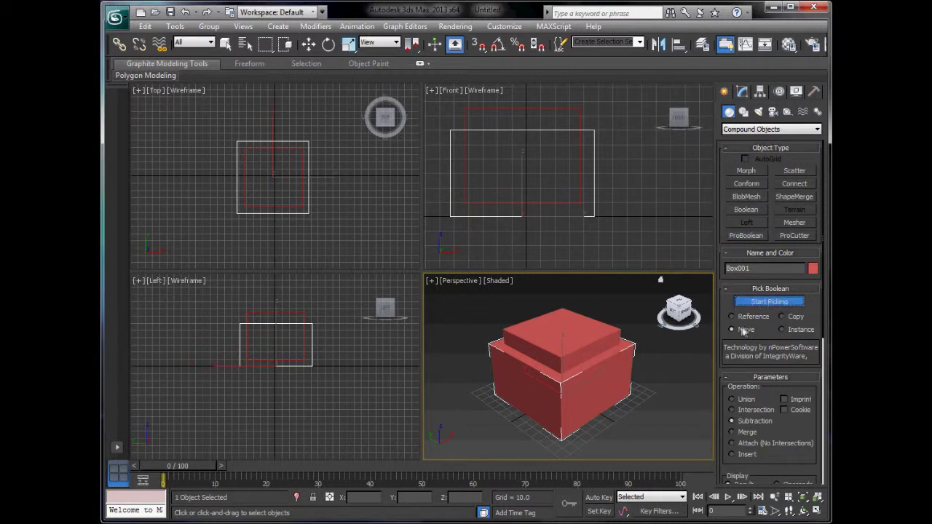
click(551, 339)
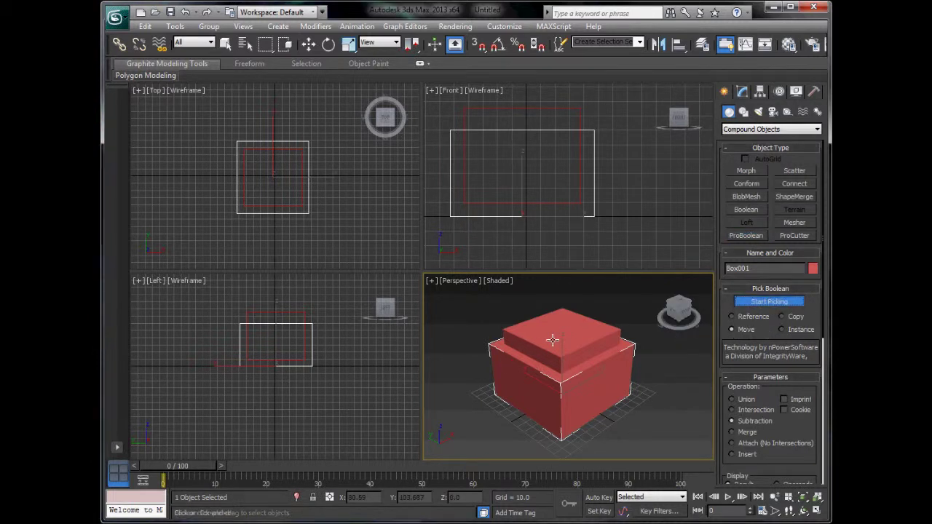
Step: Show edged faces in the Perspective view and inspect the hollowed box's interior
key(w)
click(608, 320)
scroll(605, 320, up, 10)
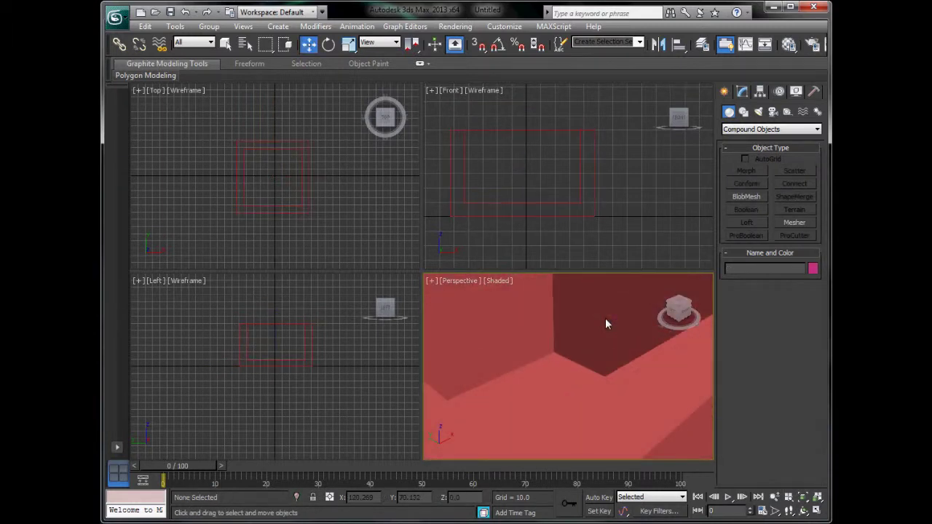
scroll(622, 339, down, 2)
key(F4)
scroll(620, 332, down, 8)
mouse_move(619, 333)
alt+middle_down()
mouse_move(540, 340)
mouse_move(616, 354)
mouse_move(625, 343)
mouse_move(677, 343)
mouse_move(577, 350)
alt+middle_up()
scroll(622, 350, up, 5)
scroll(576, 350, down, 5)
scroll(576, 350, down, 2)
scroll(572, 359, down, 3)
Step: Dismiss the missing autoback path message and delete the hollowed box
click(573, 363)
scroll(573, 362, up, 2)
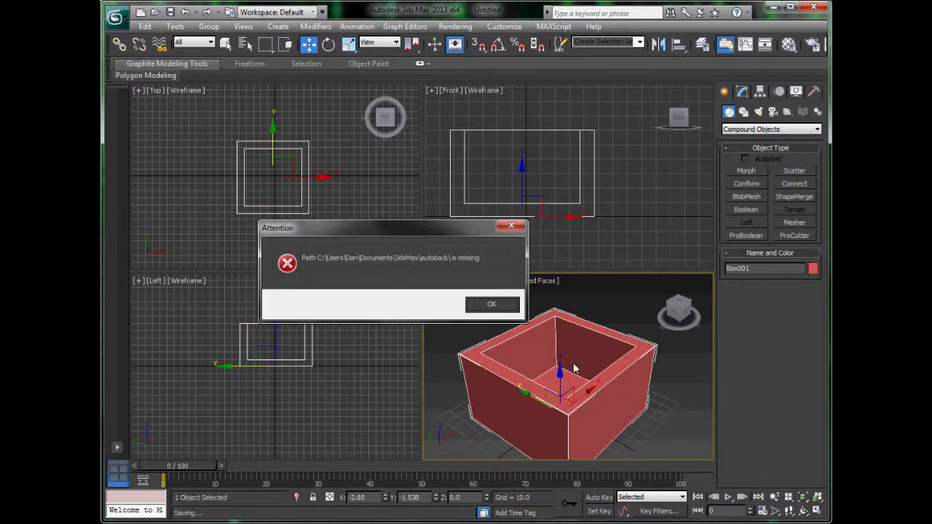
click(490, 304)
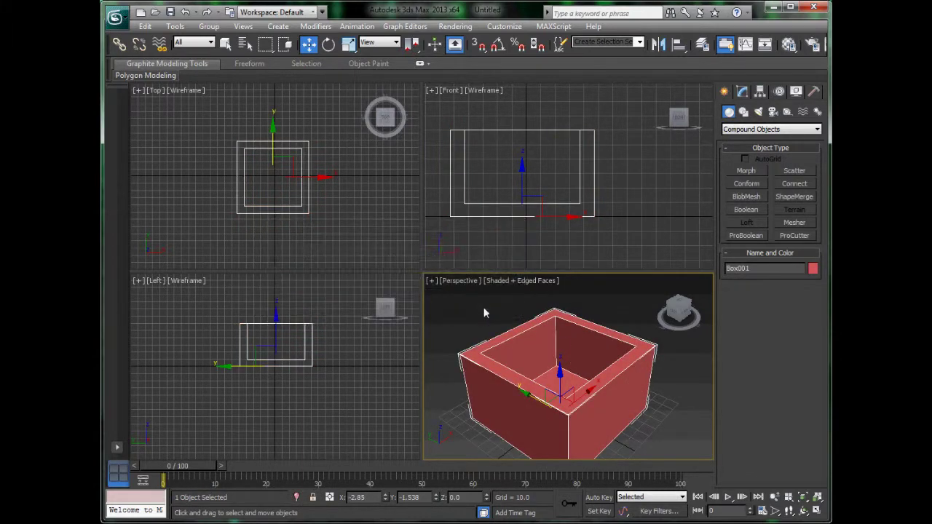
middle_drag(493, 324, 490, 318)
key(Delete)
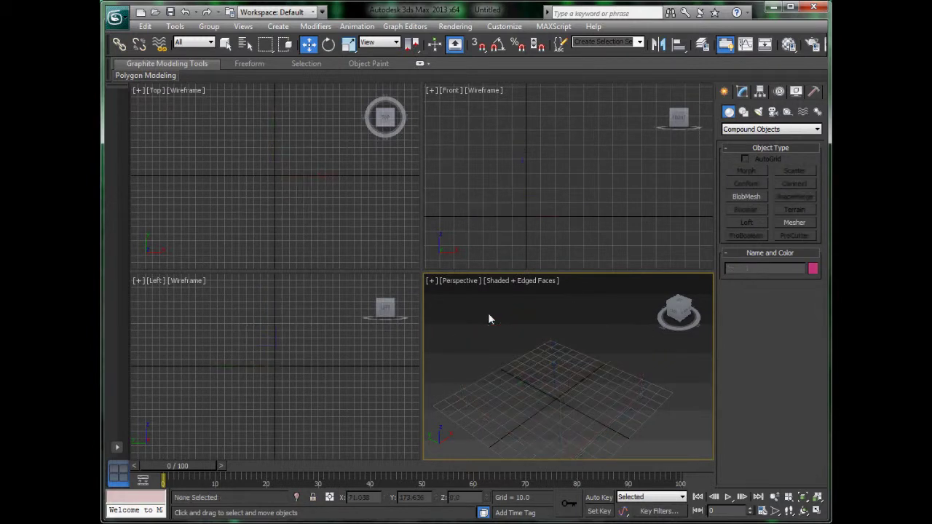
Step: Draw a six-pointed star spline on the Perspective grid with an outer radius of about 90 and an inner radius of about 46
click(743, 113)
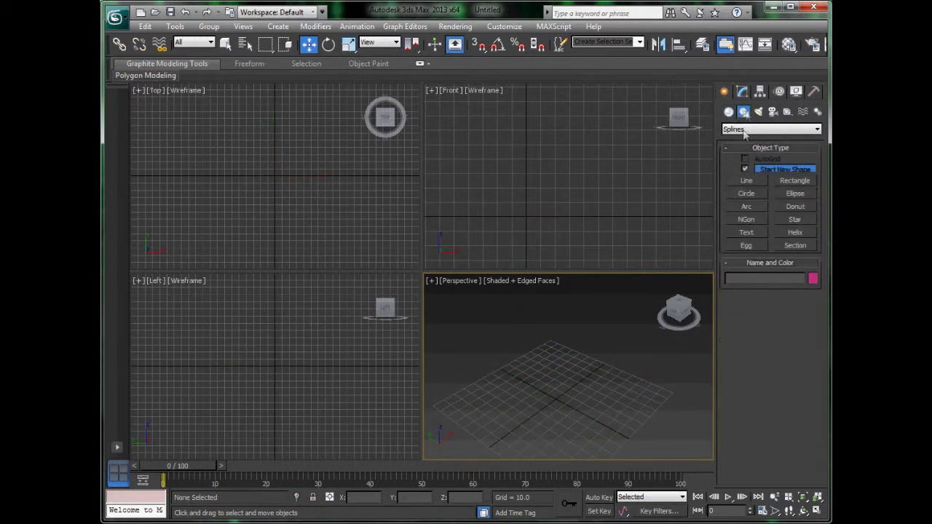
click(796, 220)
drag(552, 360, 545, 427)
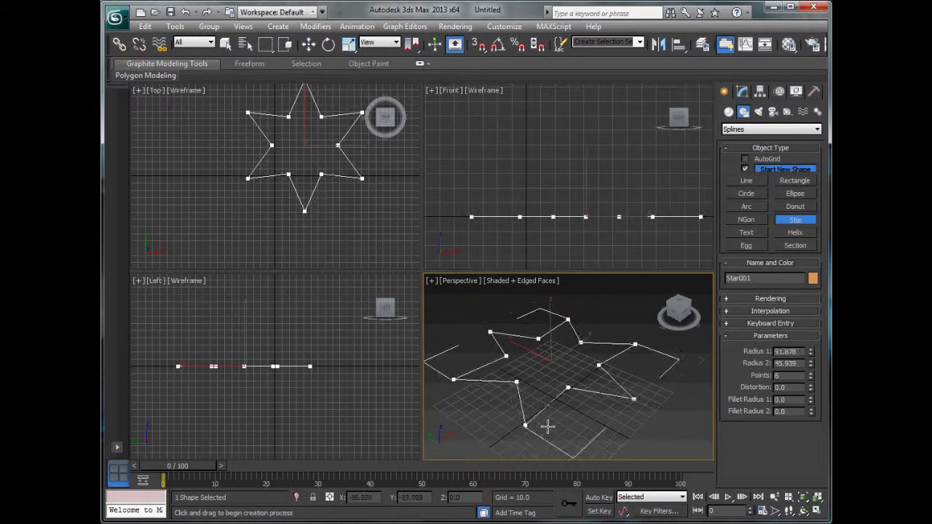
click(562, 390)
Step: Move the star to the world origin by setting its X and Y positions to 0
click(309, 45)
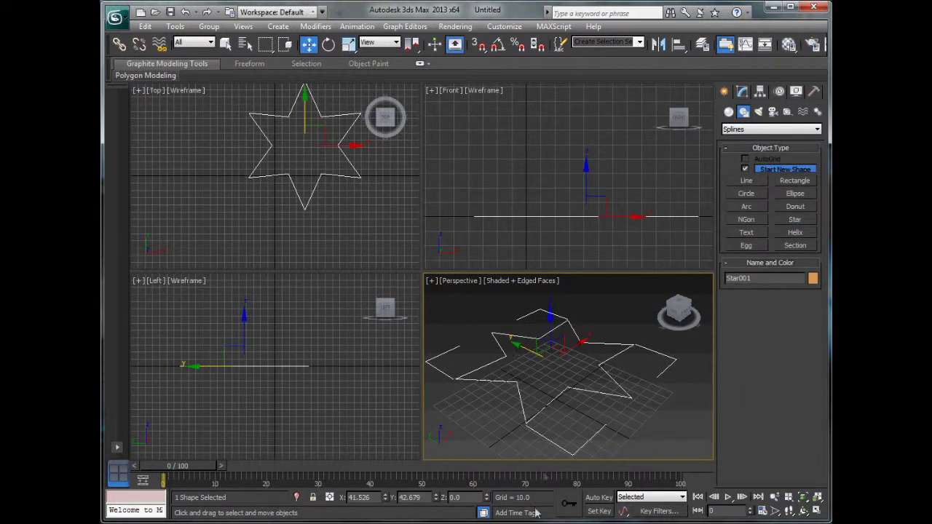
text(0)
key(Tab)
text(0)
key(Tab)
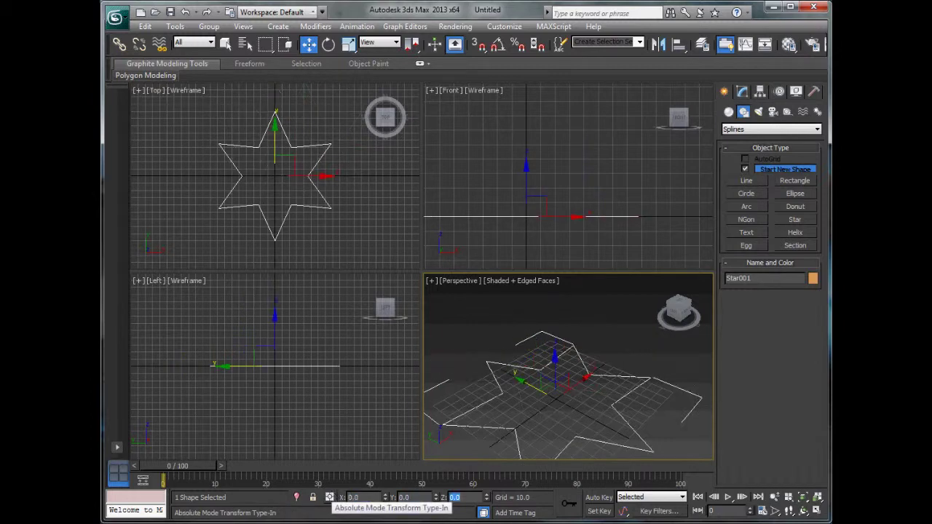
Step: Apply a Face Extrude modifier to the star
middle_drag(599, 377, 590, 346)
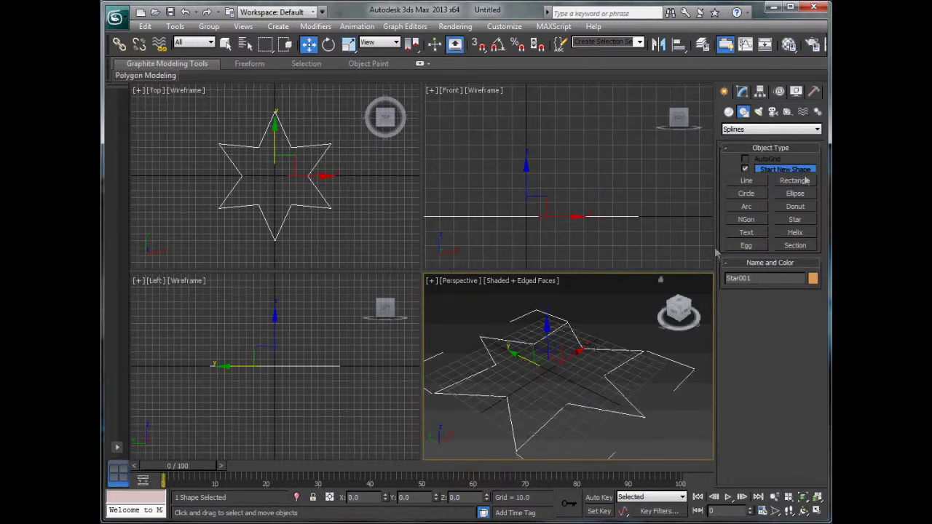
click(743, 91)
click(751, 126)
key(f)
click(751, 138)
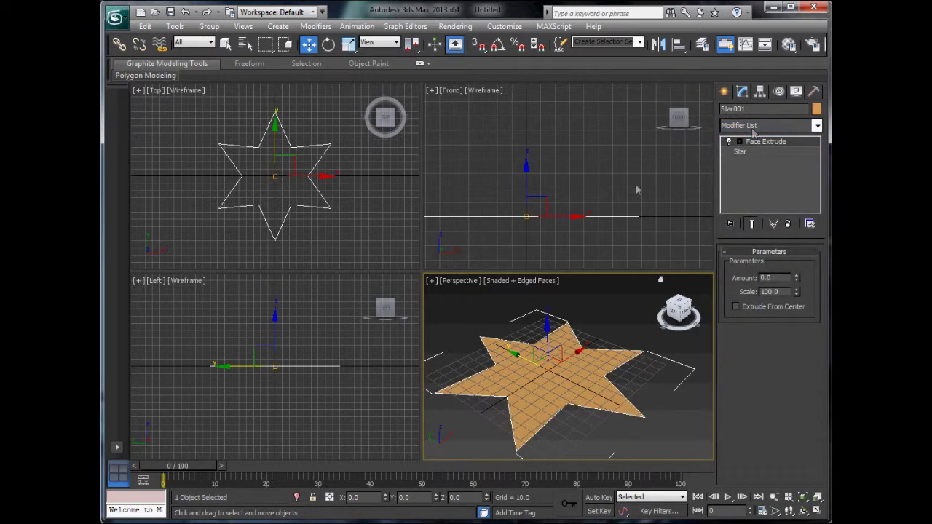
Step: Add an Edit Poly modifier above Face Extrude and select the star's face at polygon level
click(757, 128)
key(e)
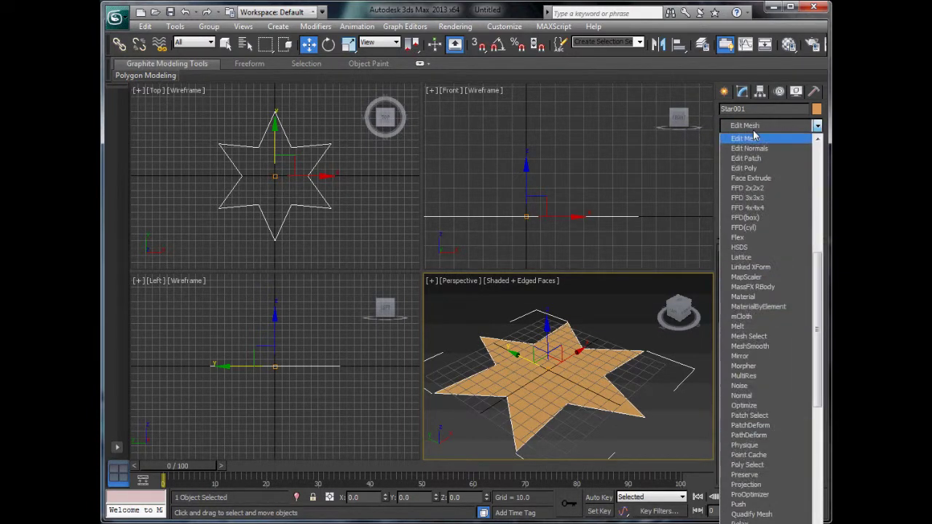
click(772, 169)
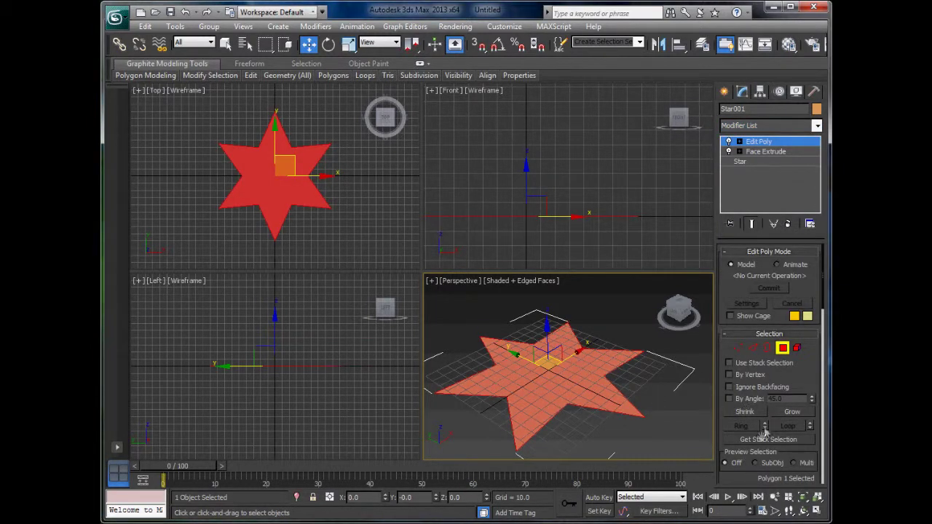
Step: Extrude the selected star polygon by a height of 0.2
scroll(773, 402, down, 5)
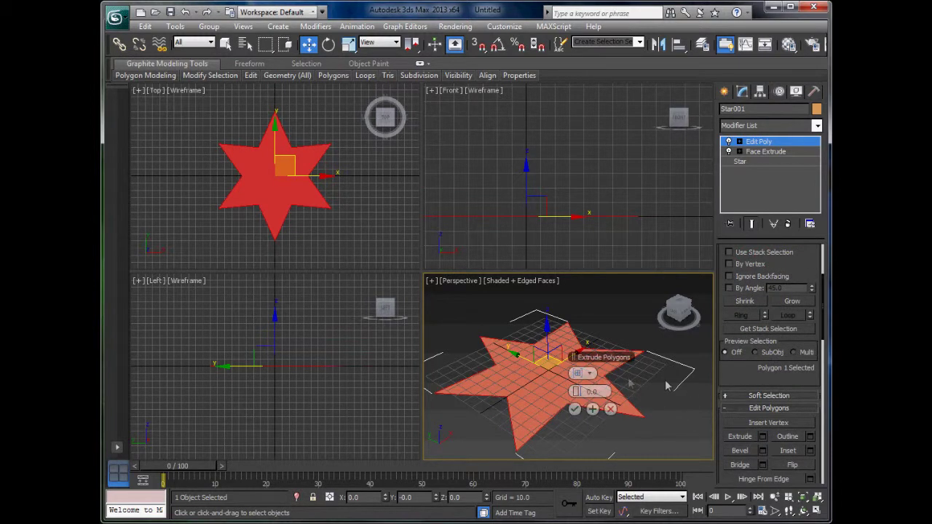
key(BackSpace)
text(2)
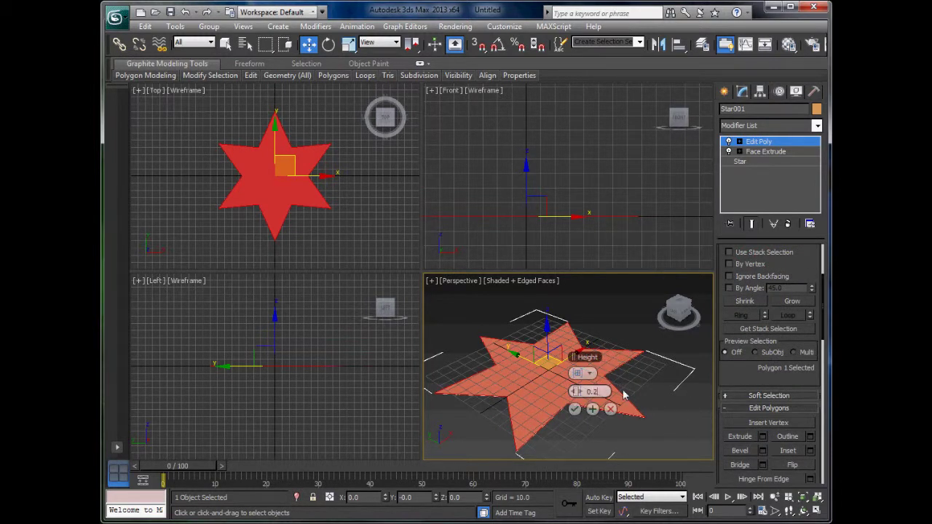
key(Return)
click(575, 409)
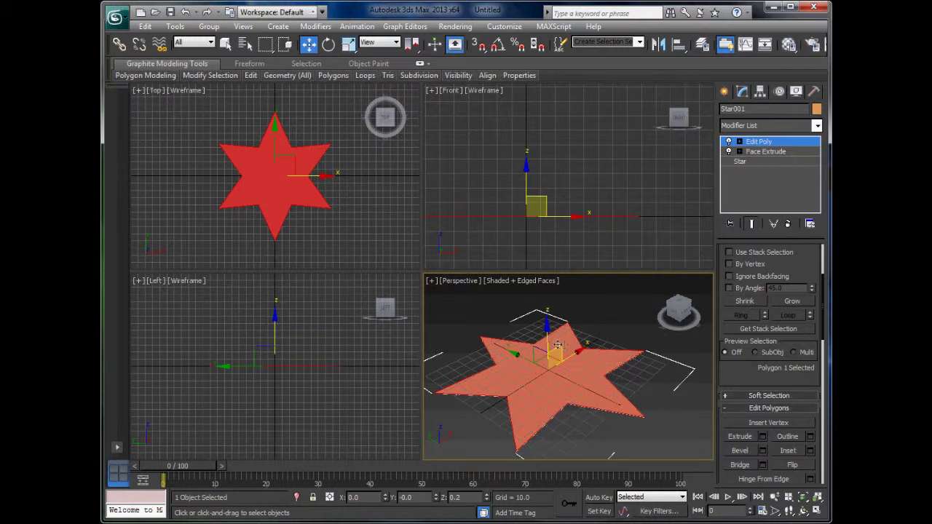
Step: Raise the extruded star face along Z to thicken the star, then clear the selection
drag(548, 341, 575, 354)
middle_drag(615, 419, 592, 386)
scroll(604, 396, up, 3)
scroll(604, 393, down, 3)
click(651, 358)
Step: Draw a cylinder of about 11.4 radius and 36.4 height over the star's lower-left inner corner in the Top view
click(724, 91)
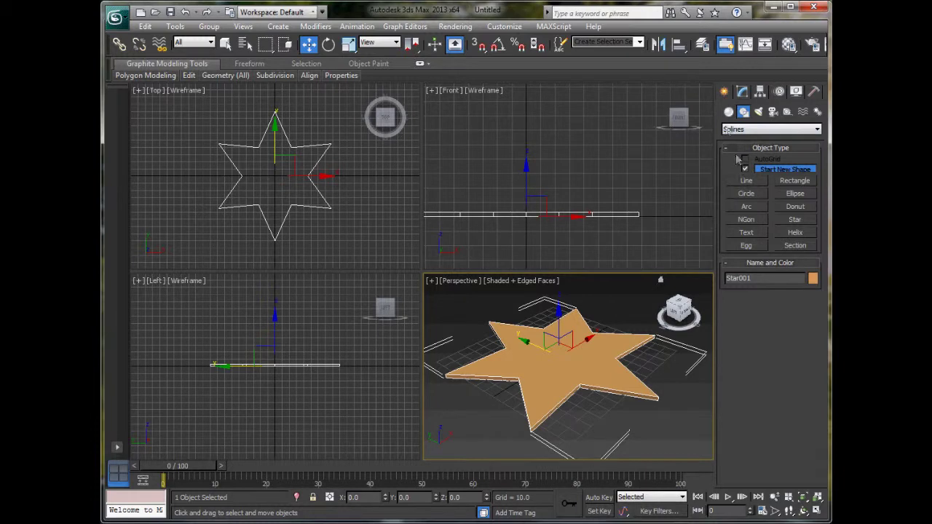
click(729, 112)
click(772, 129)
click(757, 138)
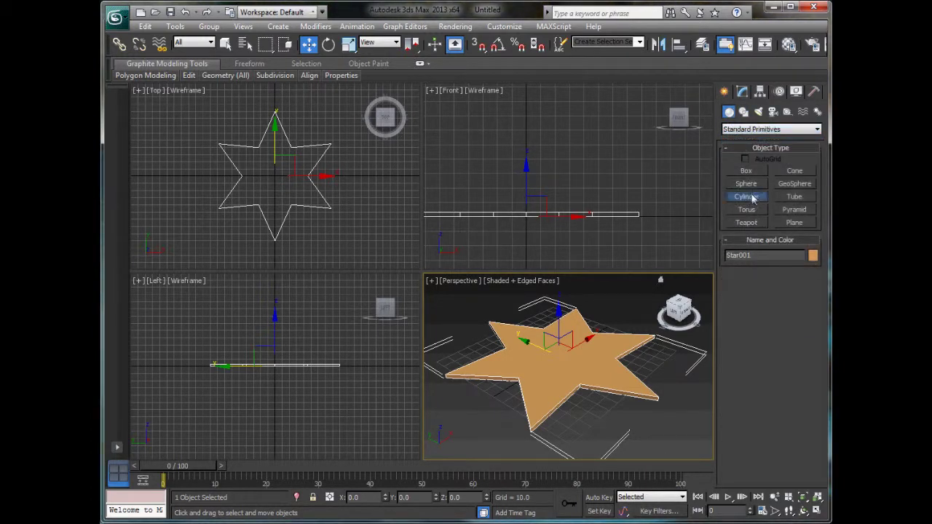
click(747, 197)
middle_click(266, 194)
key(alt+w)
key(z)
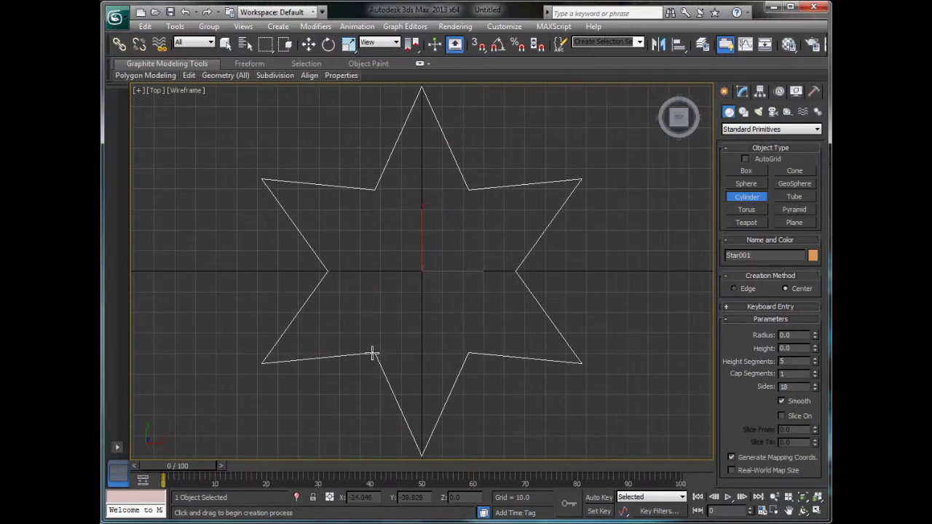
drag(372, 354, 367, 330)
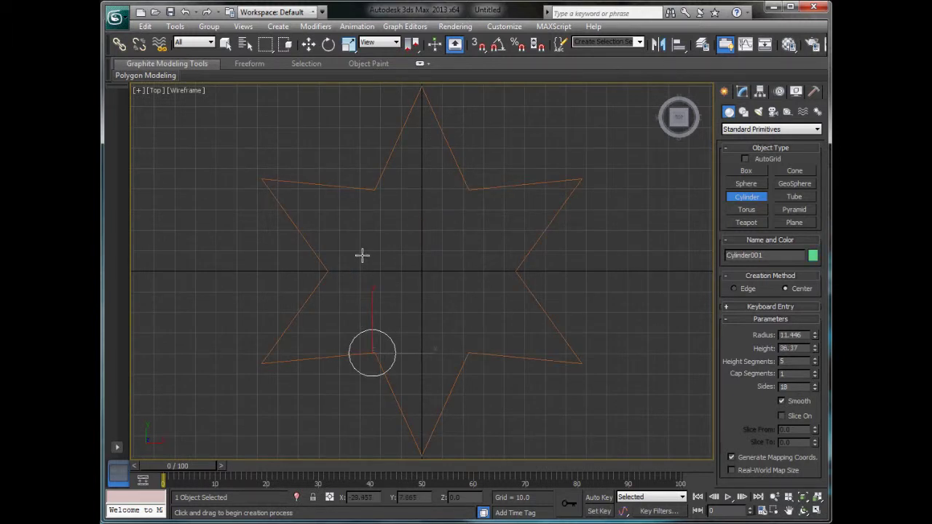
Step: Copy the cylinder onto the star's middle-left and upper-left inner corners
click(309, 45)
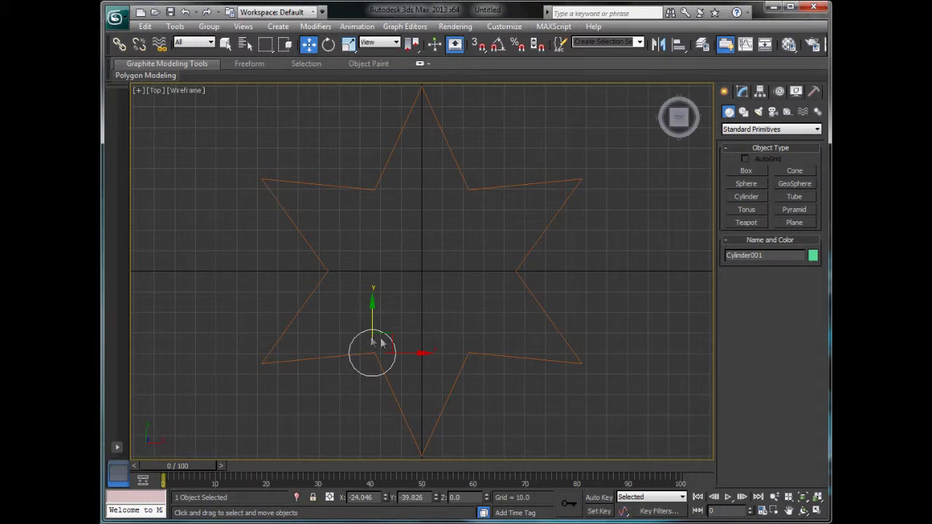
mouse_move(382, 338)
shift+mouse_down()
mouse_move(344, 248)
mouse_move(370, 174)
mouse_move(393, 177)
mouse_move(393, 166)
shift+mouse_up()
click(485, 325)
click(470, 319)
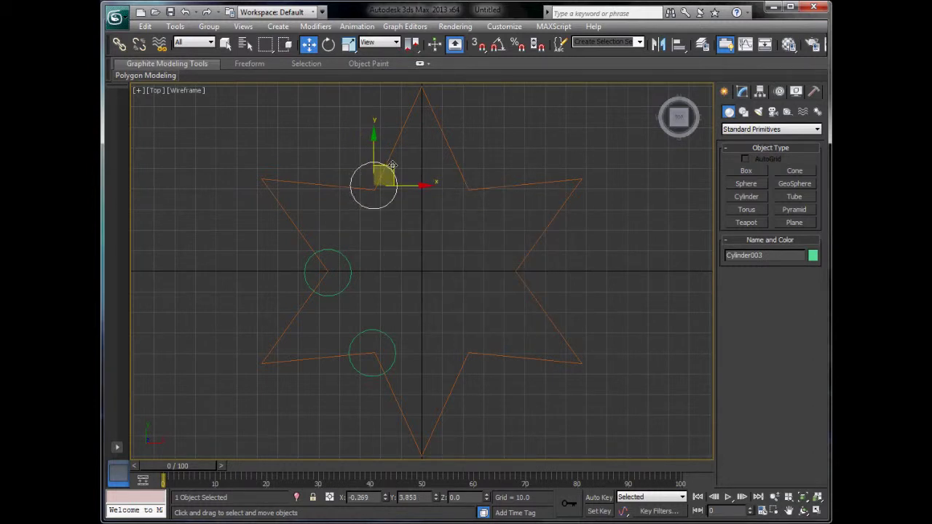
Step: Select the three cylinders and copy them along X toward the star's right-hand inner corners
ctrl+click(350, 271)
ctrl+click(395, 353)
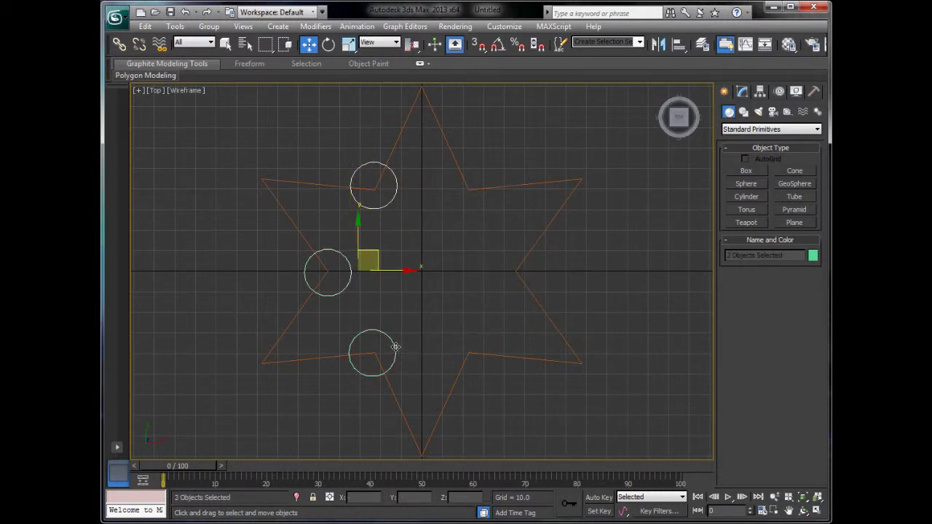
mouse_move(409, 270)
shift+mouse_down()
mouse_move(566, 270)
mouse_move(531, 270)
mouse_move(502, 296)
shift+mouse_up()
click(469, 321)
Step: Move the middle copied cylinder along X onto the star's rightmost inner corner
click(448, 266)
click(447, 277)
drag(577, 275, 577, 275)
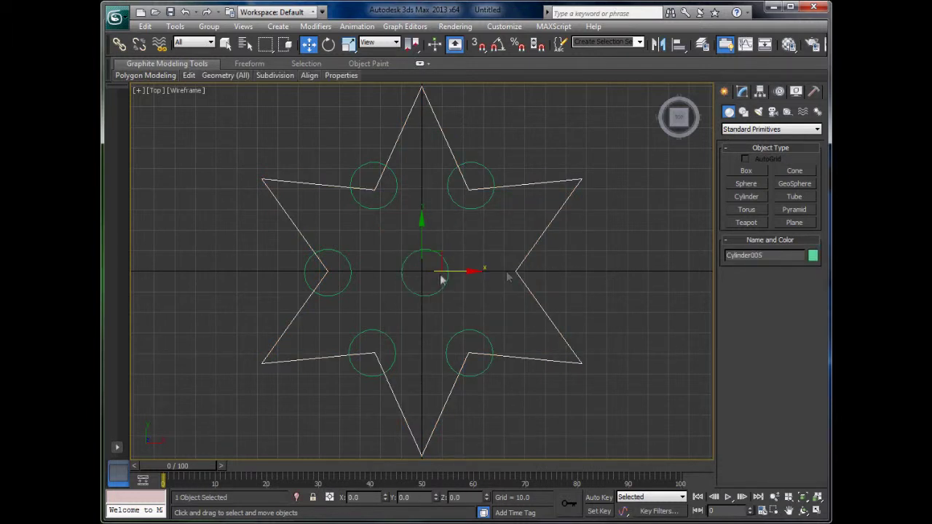
click(448, 275)
drag(452, 274, 549, 274)
Step: Select all six cylinders and lower them along Z so they pass through the star's thickness
key(alt+w)
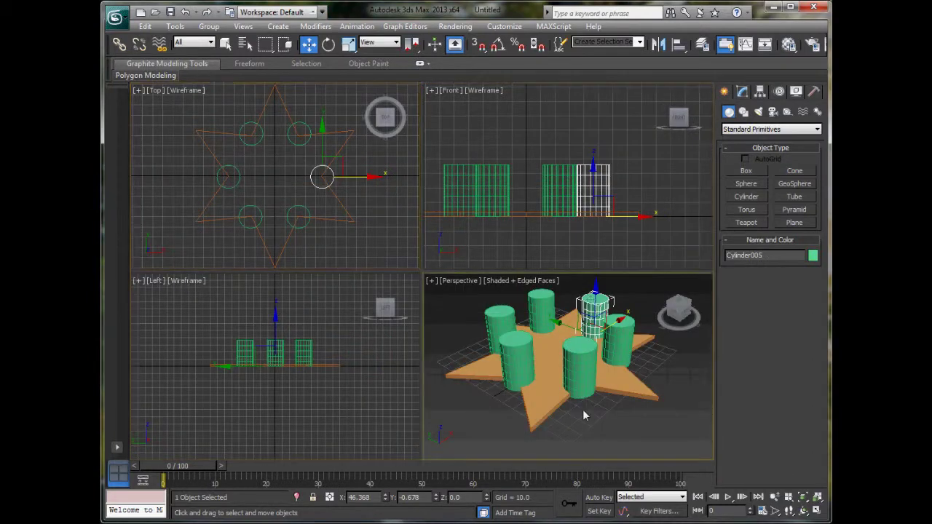
key(alt+w)
alt+middle_drag(587, 408, 650, 228)
drag(409, 118, 357, 158)
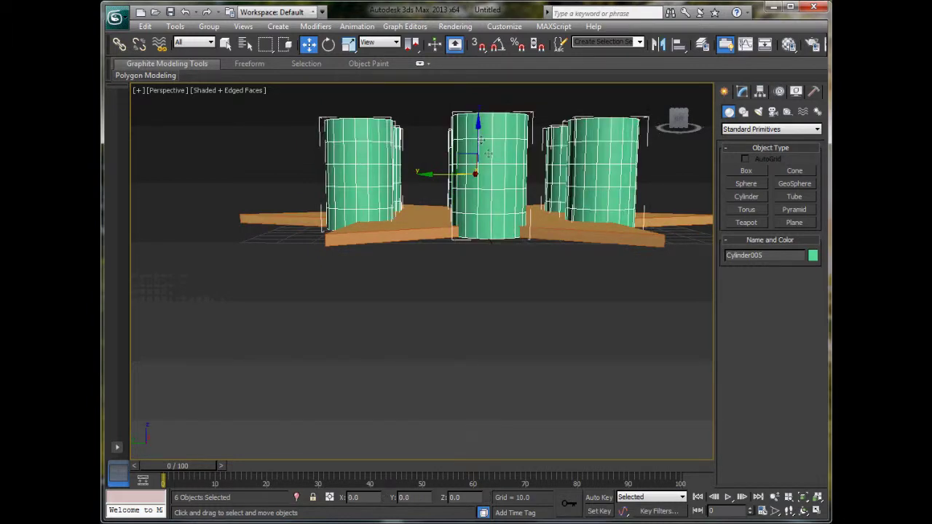
alt+middle_drag(510, 276, 478, 375)
Step: Subtract all six cylinders from the star with ProBoolean
click(468, 201)
scroll(485, 246, down, 3)
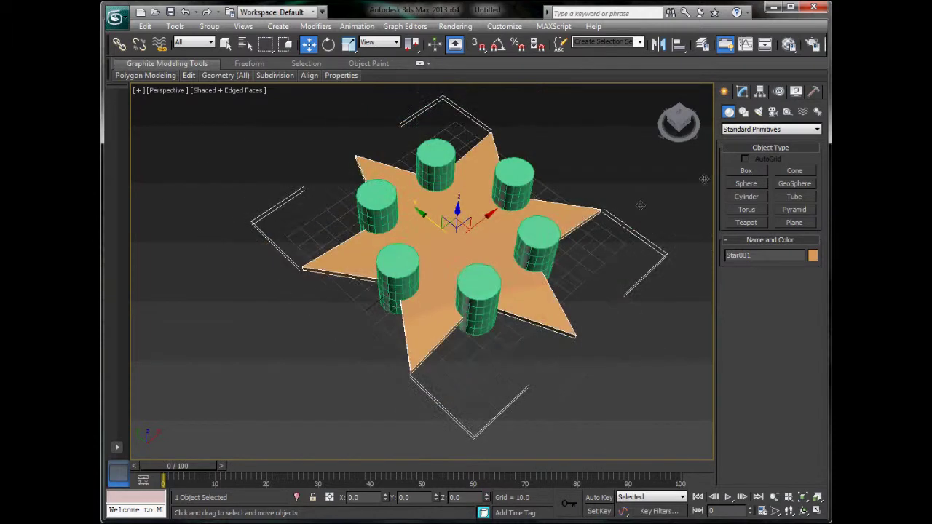
click(772, 129)
click(750, 151)
click(746, 236)
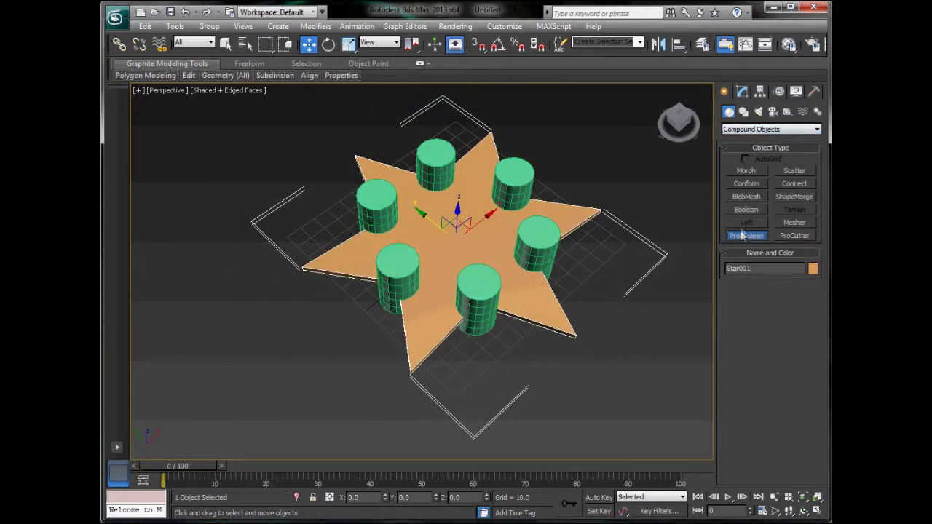
click(770, 301)
click(424, 170)
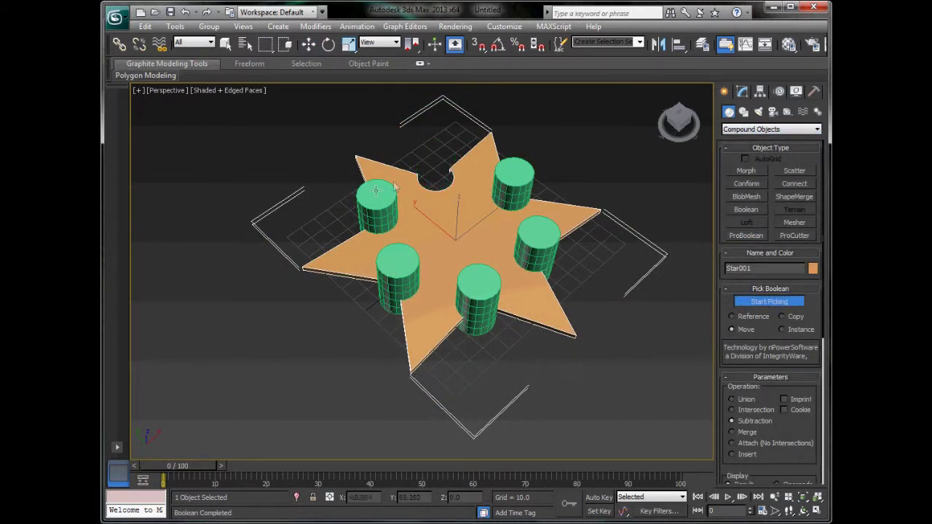
click(373, 196)
click(391, 263)
click(479, 302)
click(552, 255)
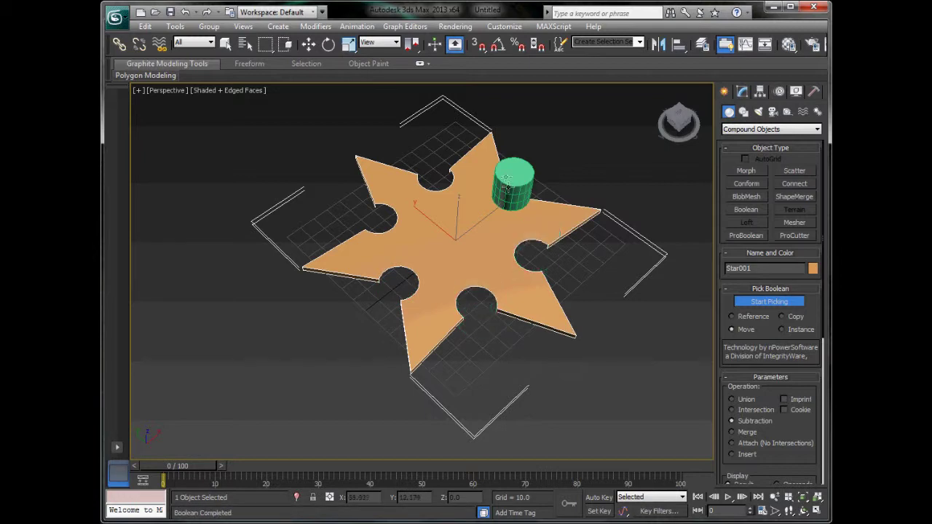
click(519, 182)
right_click(570, 149)
click(611, 192)
Step: Delete the notched star from the scene
alt+middle_drag(620, 356, 511, 368)
click(459, 350)
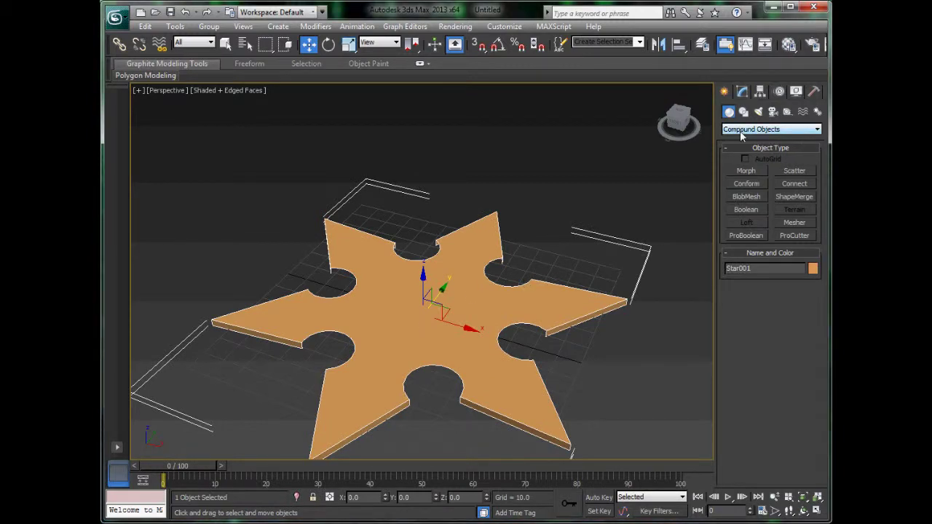
middle_drag(508, 258, 436, 272)
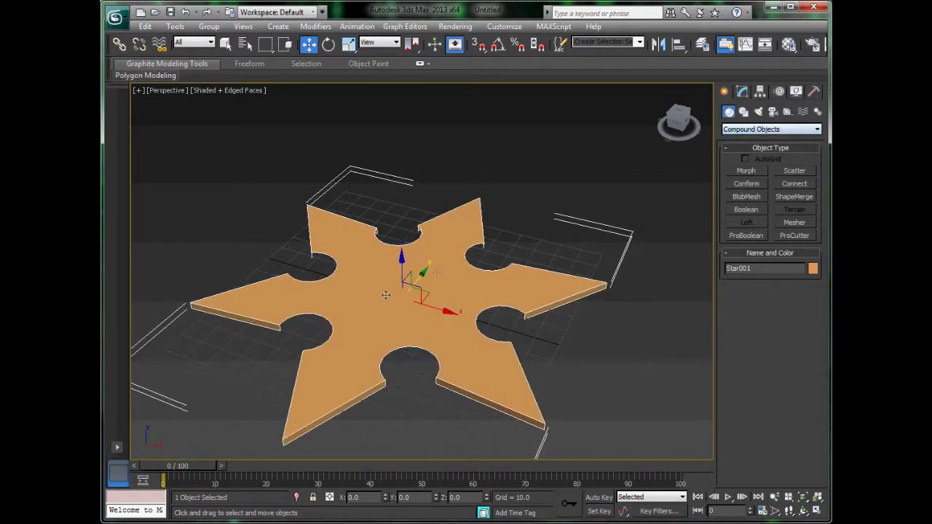
key(Delete)
Step: Draw a box about 78 long, 65 wide and 78 high on the Perspective grid
click(771, 129)
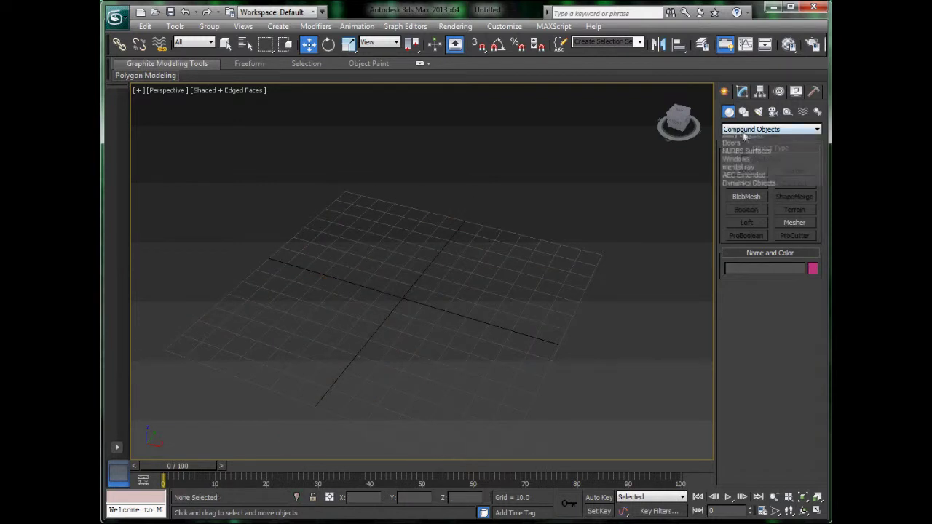
click(751, 138)
click(743, 169)
drag(358, 211, 406, 339)
click(417, 179)
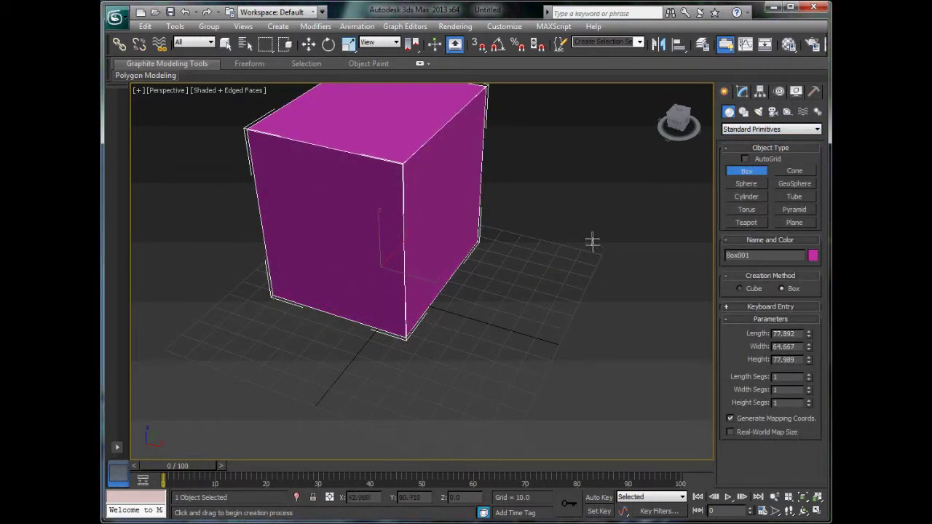
Step: Draw a box about 23 by 27 by 18 in the Front view and move it along Y to straddle the large box's front face
key(alt+w)
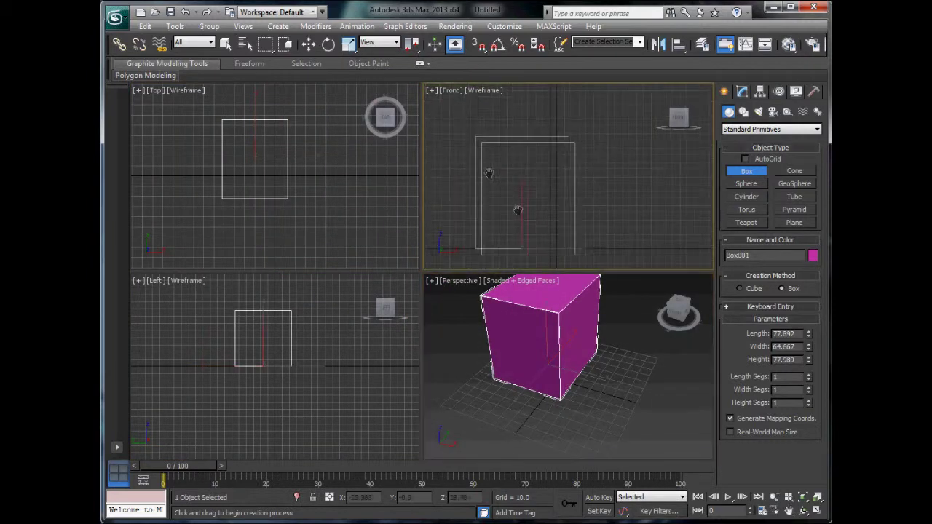
drag(504, 173, 542, 204)
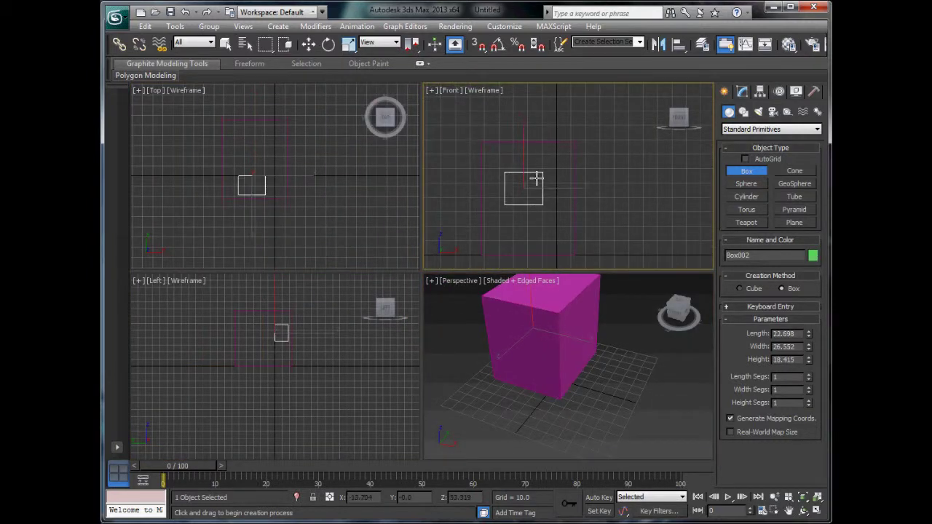
click(309, 44)
click(236, 196)
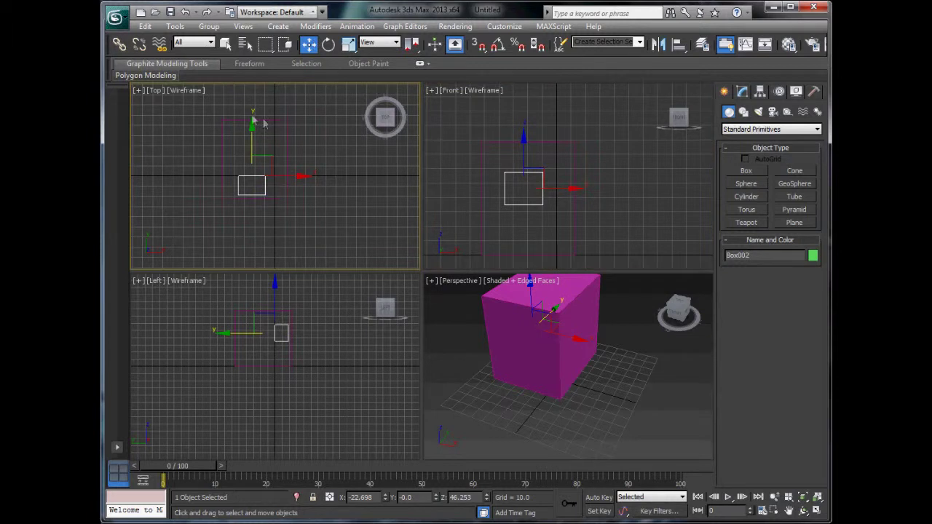
drag(254, 134, 262, 151)
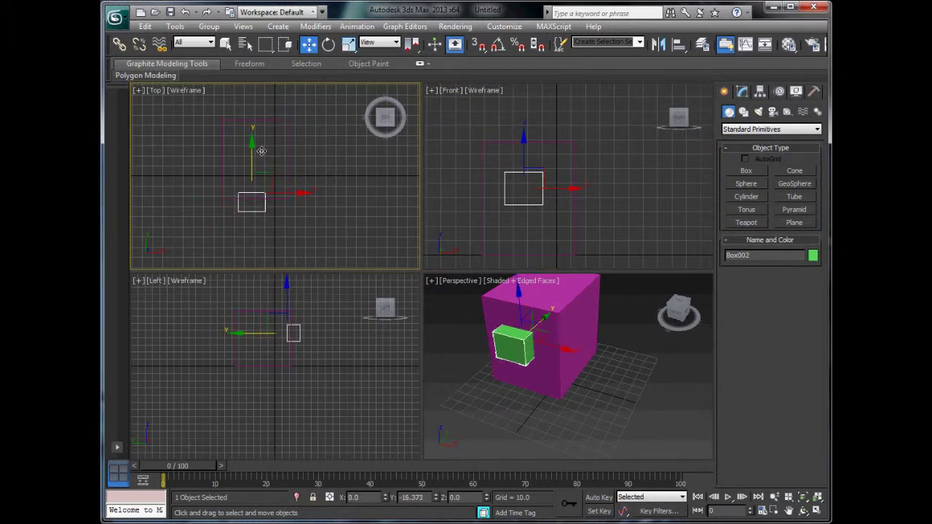
Step: Subtract the small box from the large box with ProBoolean
click(574, 316)
click(736, 129)
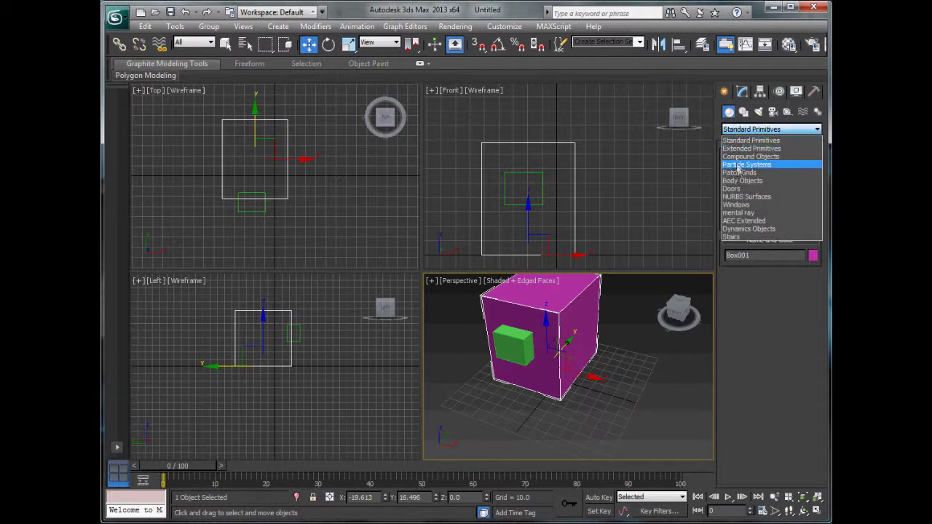
click(740, 160)
click(747, 236)
click(767, 302)
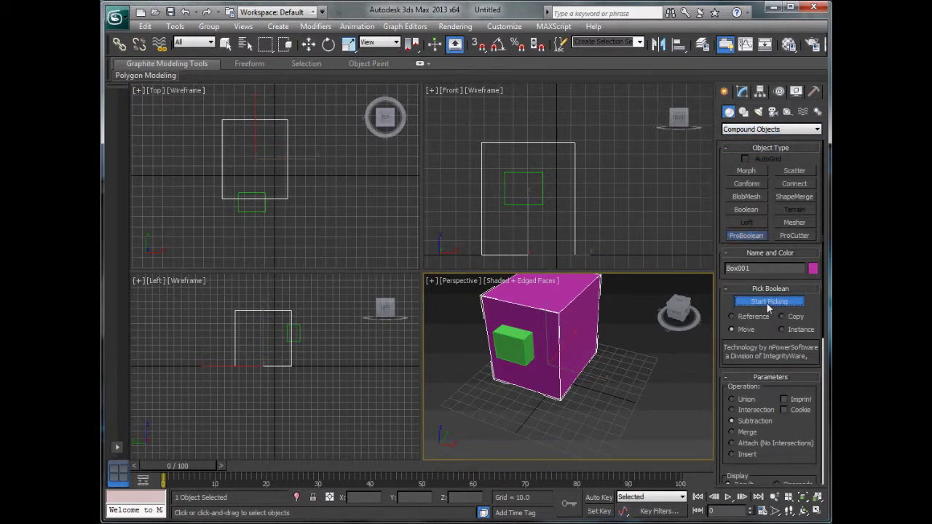
click(504, 344)
key(w)
click(626, 364)
alt+middle_drag(547, 422, 562, 372)
Step: Delete the recessed large box from the scene
click(563, 371)
scroll(560, 360, down, 4)
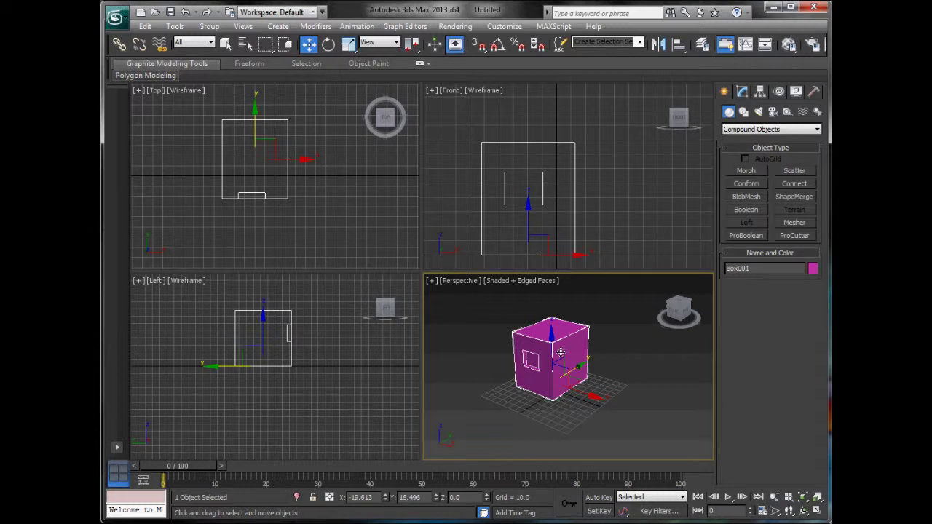
key(Delete)
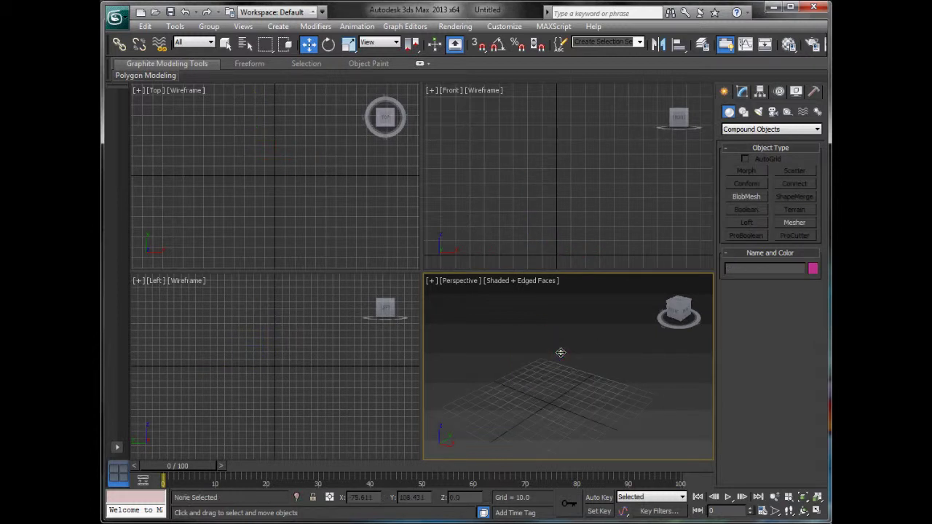
Step: Draw a cylinder about 80 in radius and 158 high in the Perspective view
click(755, 129)
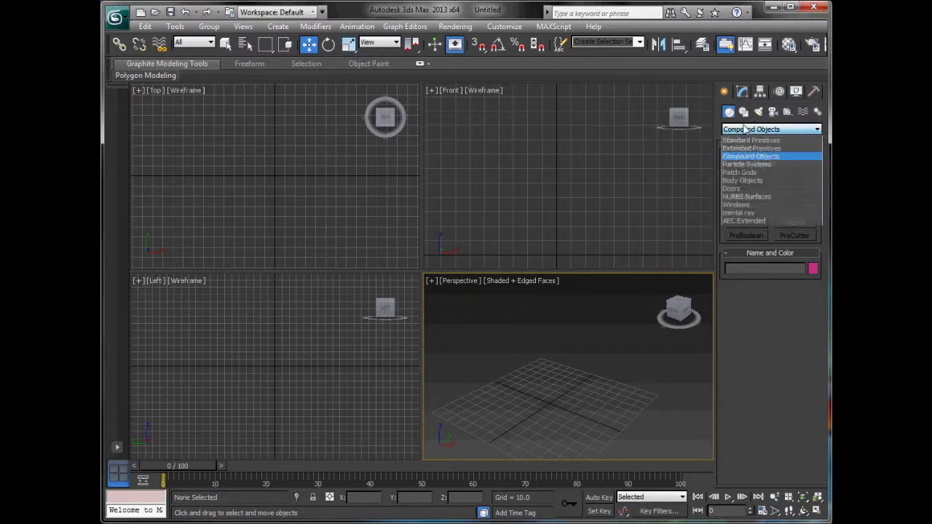
click(757, 139)
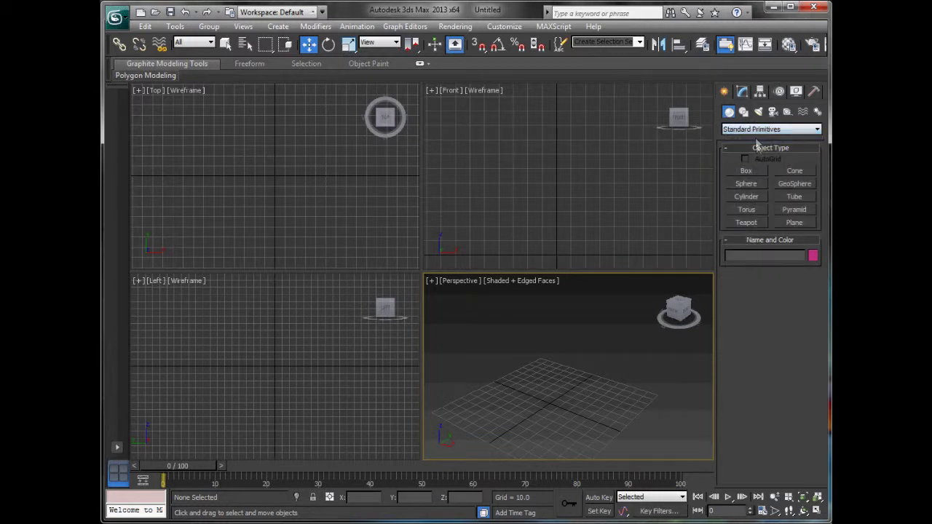
click(745, 197)
drag(518, 346, 555, 372)
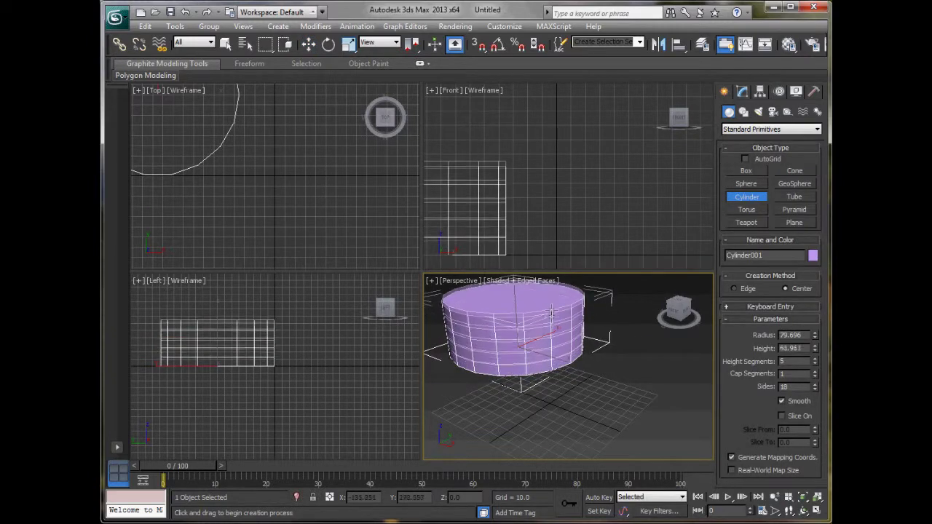
click(560, 219)
Step: Draw two more wide, shorter cylinders in the Perspective view, with footprints overlapping the first one
middle_drag(557, 347, 581, 377)
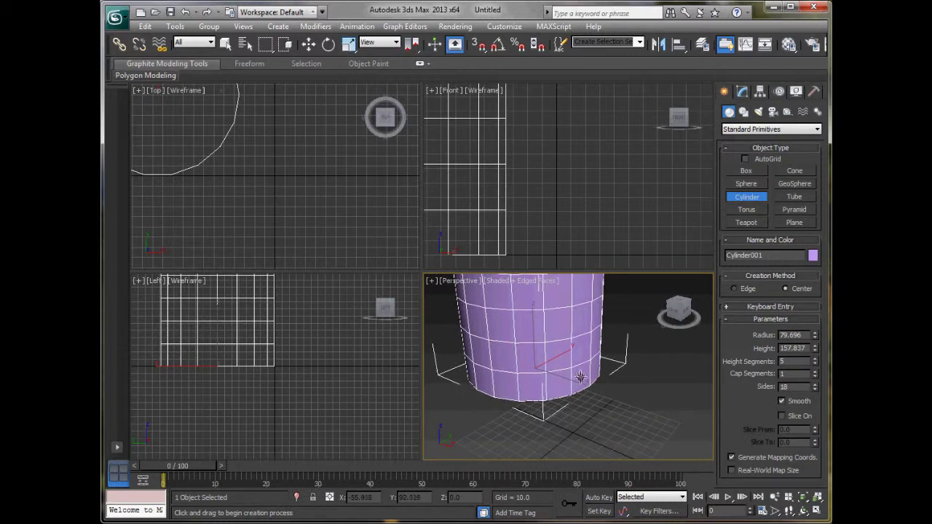
scroll(576, 373, up, 3)
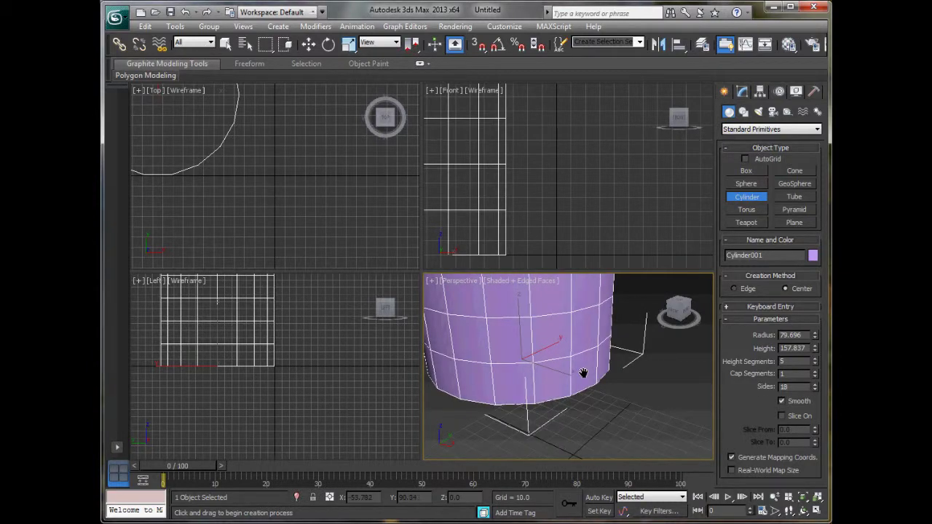
scroll(536, 350, down, 2)
drag(506, 415, 491, 386)
click(499, 320)
drag(628, 399, 701, 397)
alt+middle_drag(593, 285, 633, 420)
key(w)
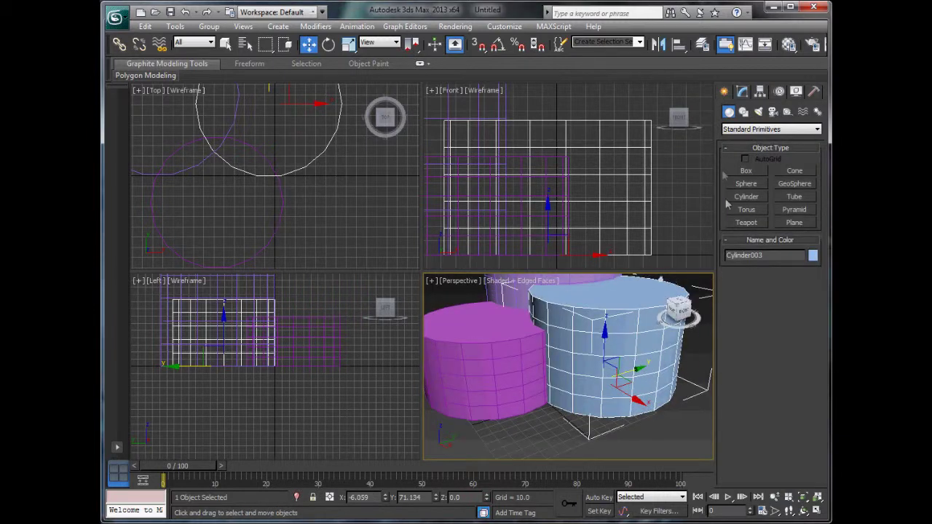
Step: Draw a box about 39 by 50 and 53 high in the Left view, overlapping the cylinders' bases
click(745, 170)
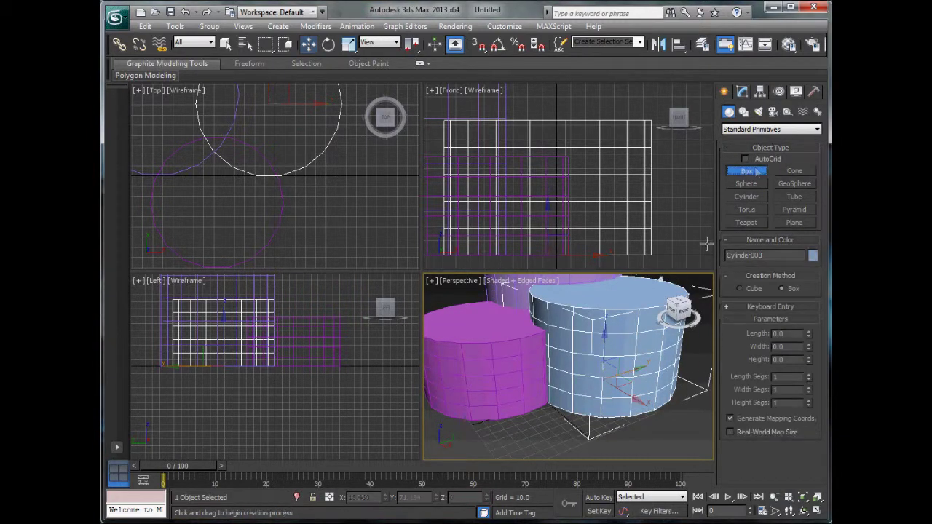
middle_drag(508, 208, 581, 162)
middle_drag(237, 345, 248, 362)
drag(270, 383, 239, 355)
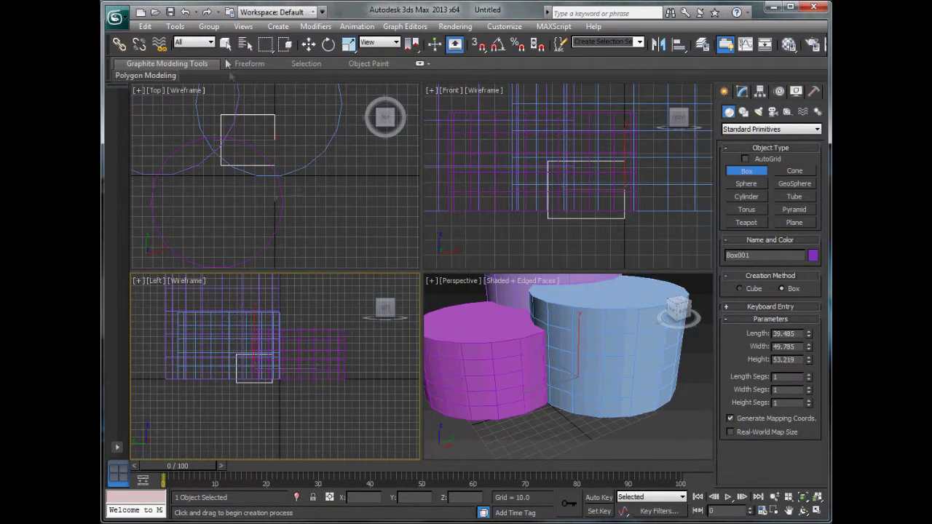
Step: Move the box in the Top view so it protrudes from the base where the two front cylinders meet
click(309, 45)
click(268, 165)
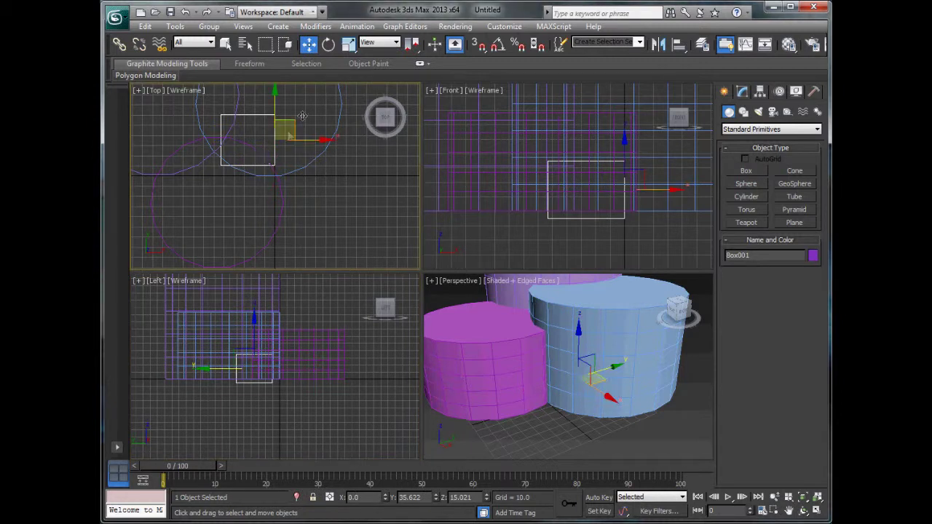
drag(293, 124, 331, 164)
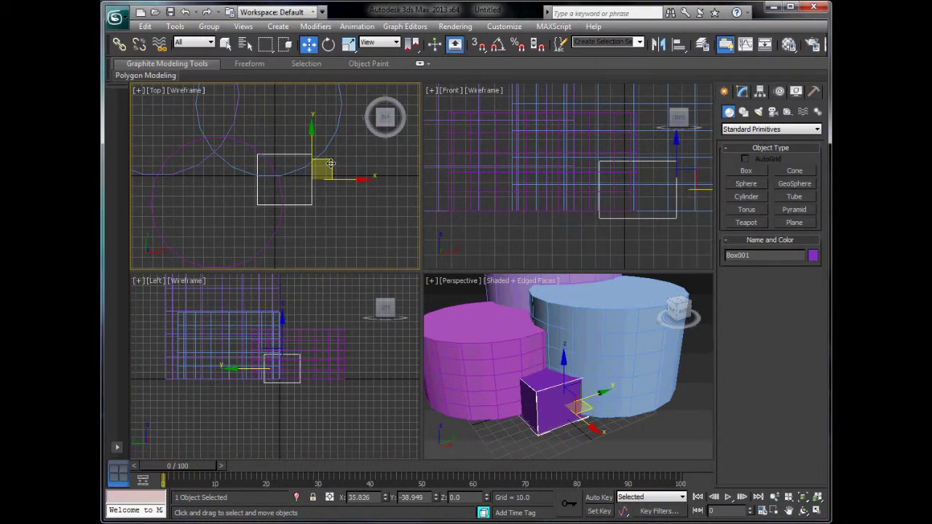
Step: Convert the small box to Editable Poly and switch to vertex editing
click(541, 405)
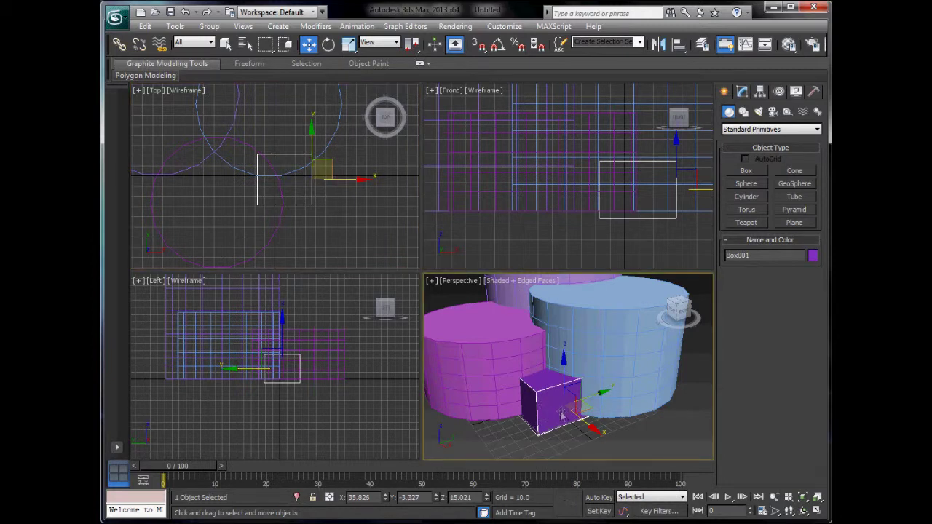
right_click(562, 413)
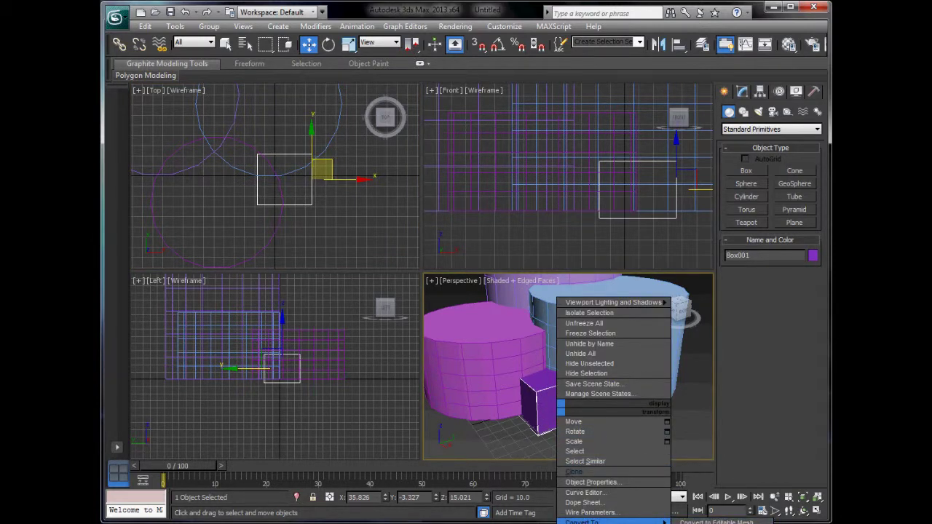
click(717, 523)
key(1)
Step: Move the box's top vertices inward in the Front view to taper it into an uneven peak
middle_drag(656, 178, 596, 182)
drag(594, 155, 632, 174)
right_click(632, 175)
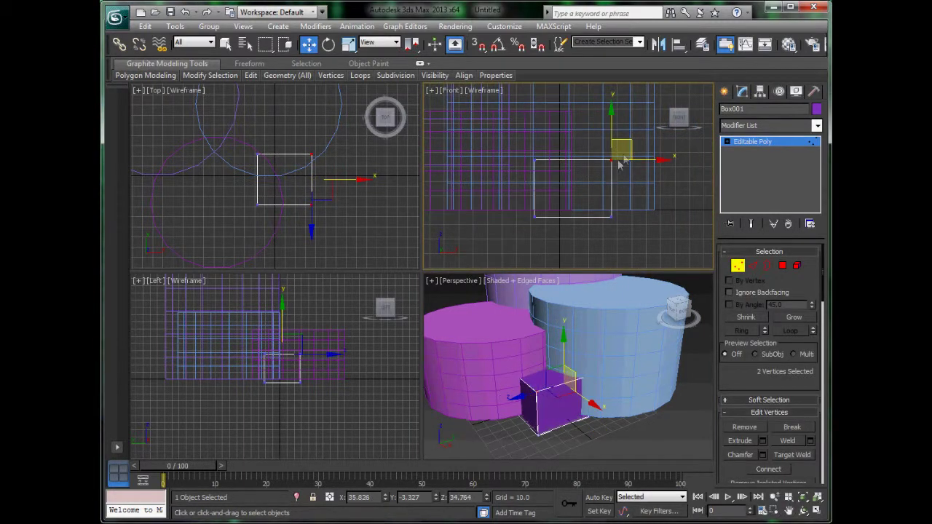
click(609, 165)
click(612, 161)
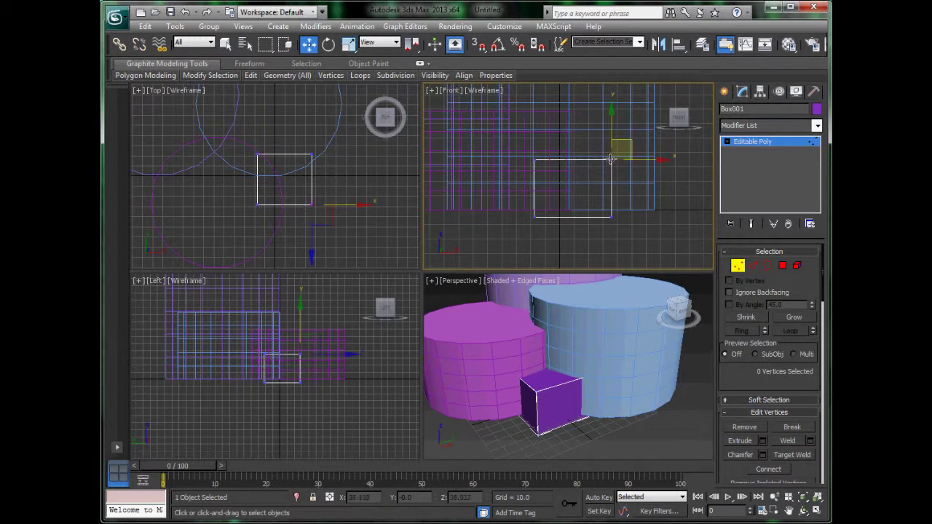
drag(634, 143, 566, 142)
click(533, 159)
click(611, 161)
click(539, 158)
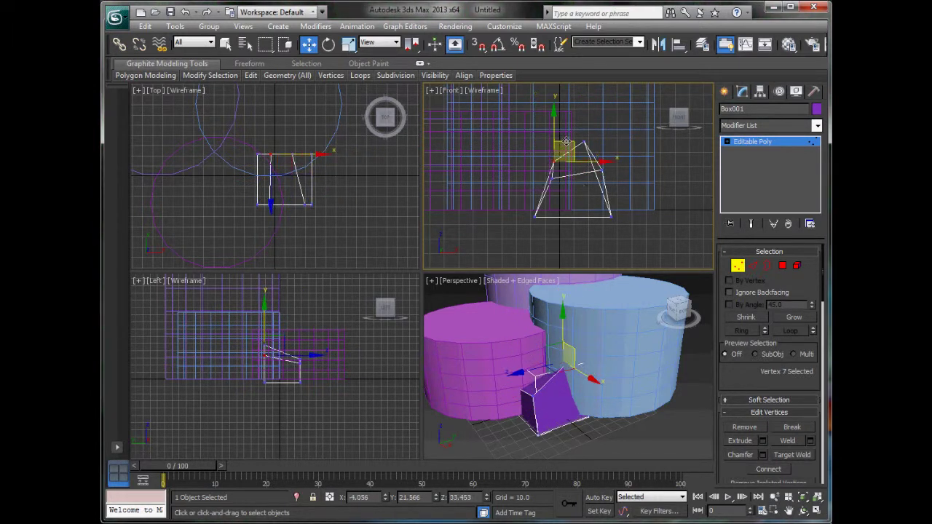
Step: Reposition the box's bottom vertices in the Front view, spreading the back ones outward and bringing the front ones inward
click(610, 217)
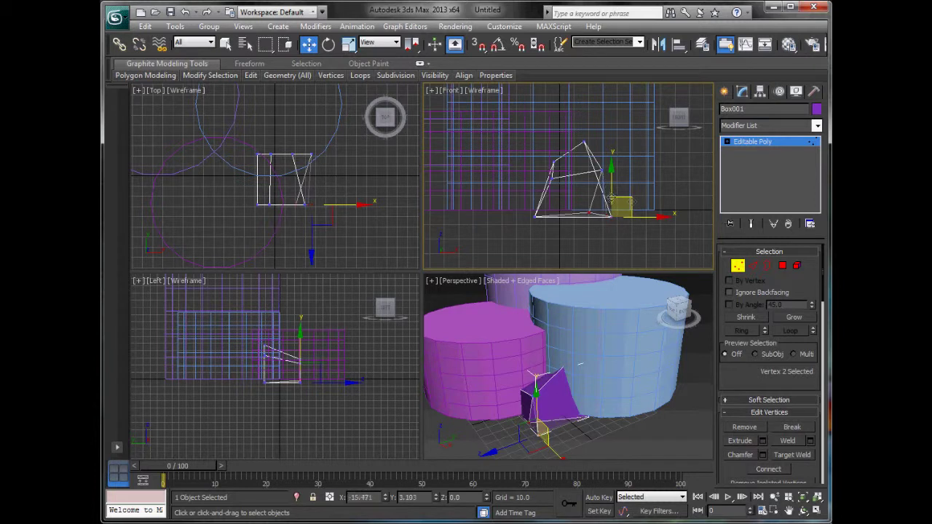
click(537, 219)
click(535, 217)
click(561, 207)
click(543, 211)
drag(554, 197, 526, 214)
click(534, 217)
click(612, 215)
drag(631, 203, 638, 195)
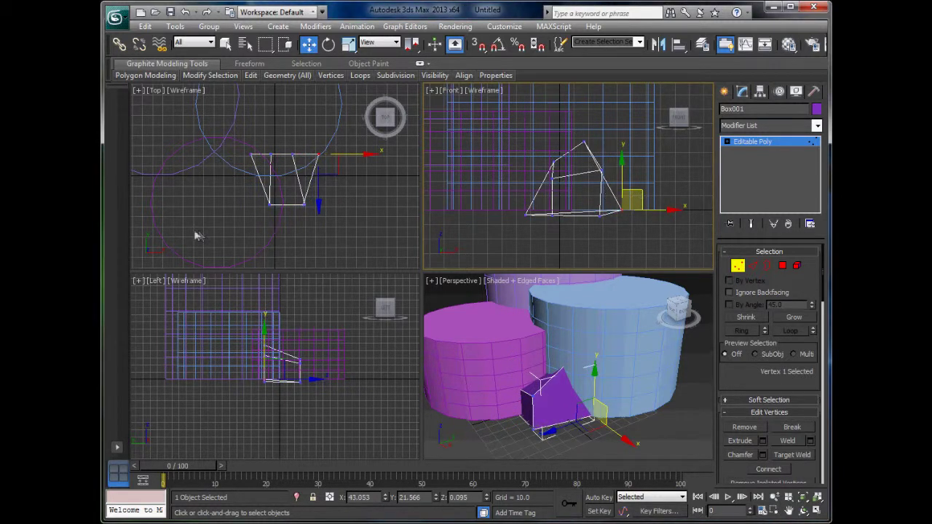
Step: Shift the box's four left-side vertices toward the cylinders' junction in the Top view and finish vertex editing
drag(206, 140, 284, 216)
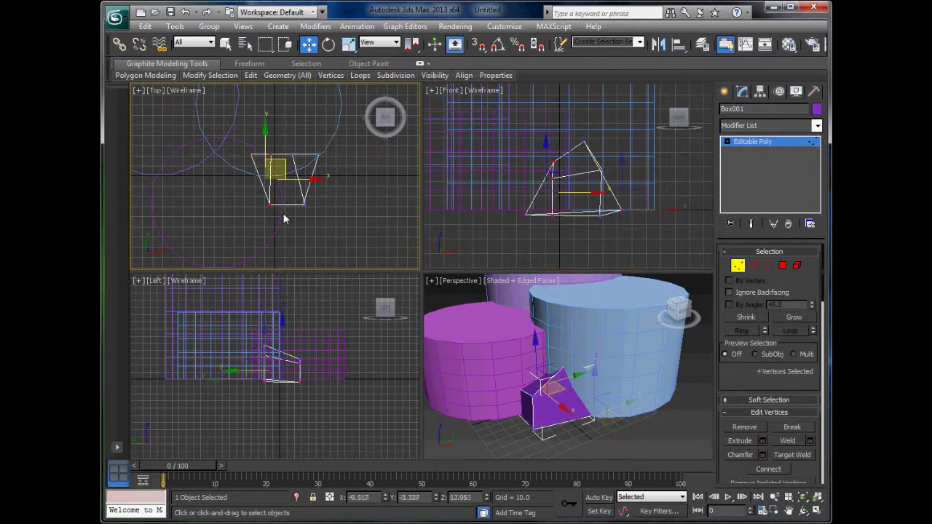
drag(280, 164, 255, 145)
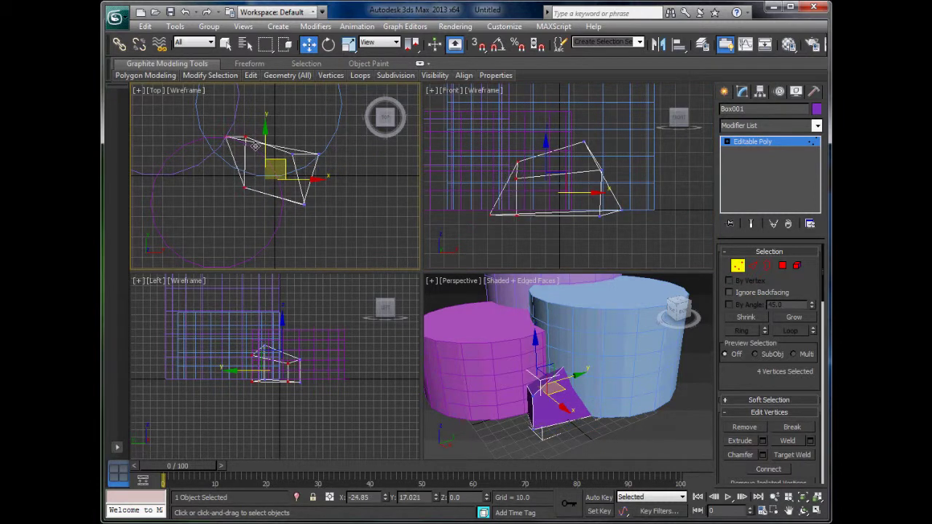
click(738, 265)
click(679, 443)
Step: Convert the tall back cylinder to Editable Poly
click(501, 304)
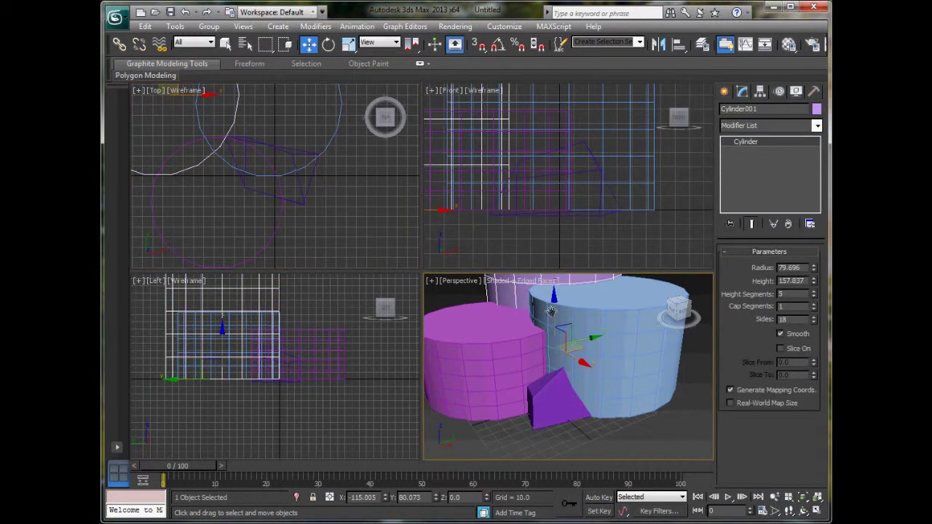
middle_drag(501, 304, 502, 331)
right_click(521, 315)
mouse_move(611, 432)
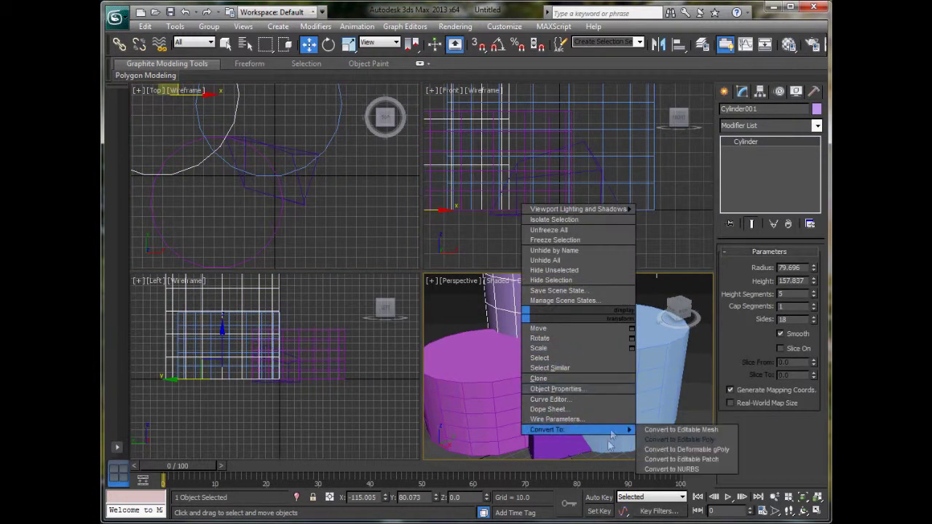
click(681, 440)
Step: Attach the two shorter cylinders to the tall cylinder to form one object
drag(745, 378, 740, 274)
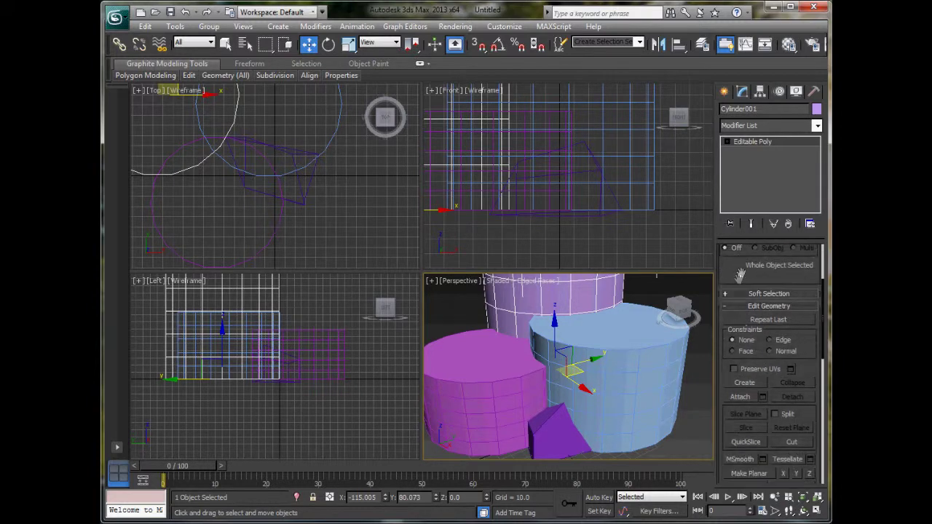
click(740, 397)
click(610, 375)
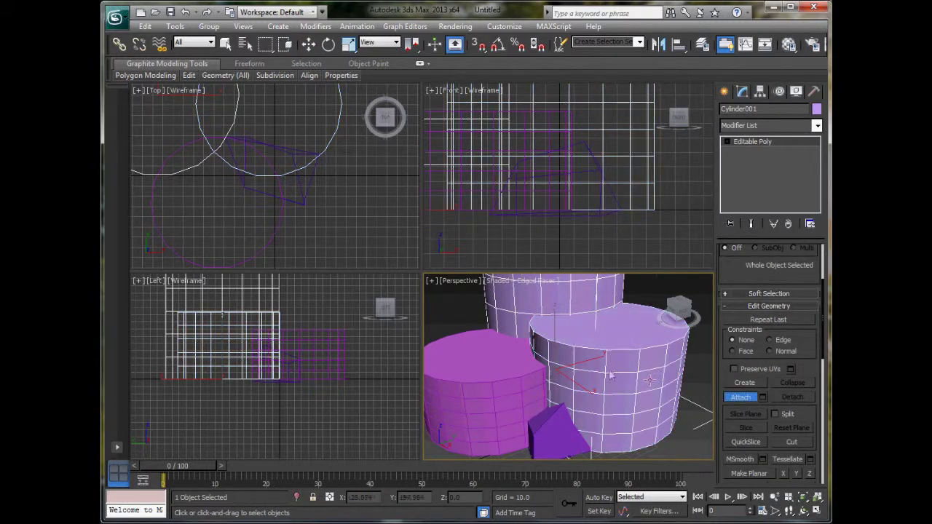
click(467, 389)
key(w)
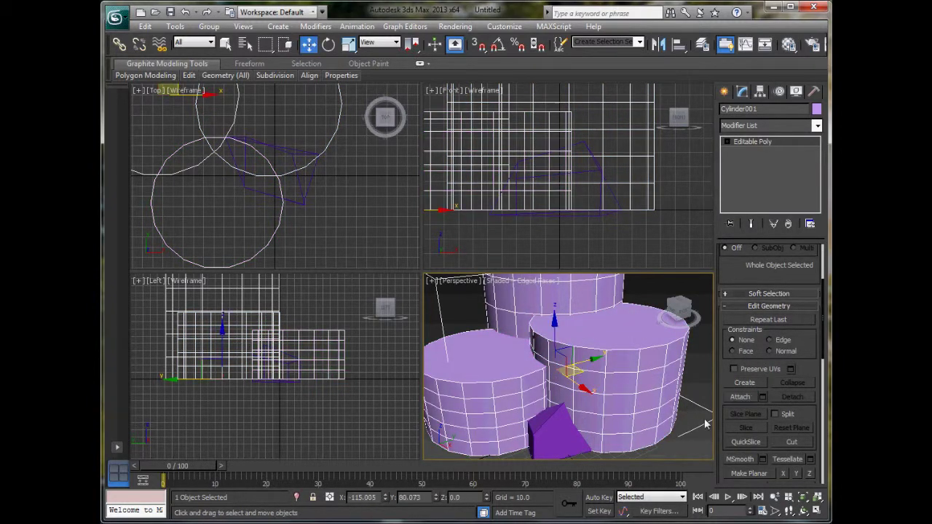
drag(554, 329, 555, 381)
key(ctrl+z)
Step: Subtract the tapered box from the combined cylinders with ProBoolean
click(725, 91)
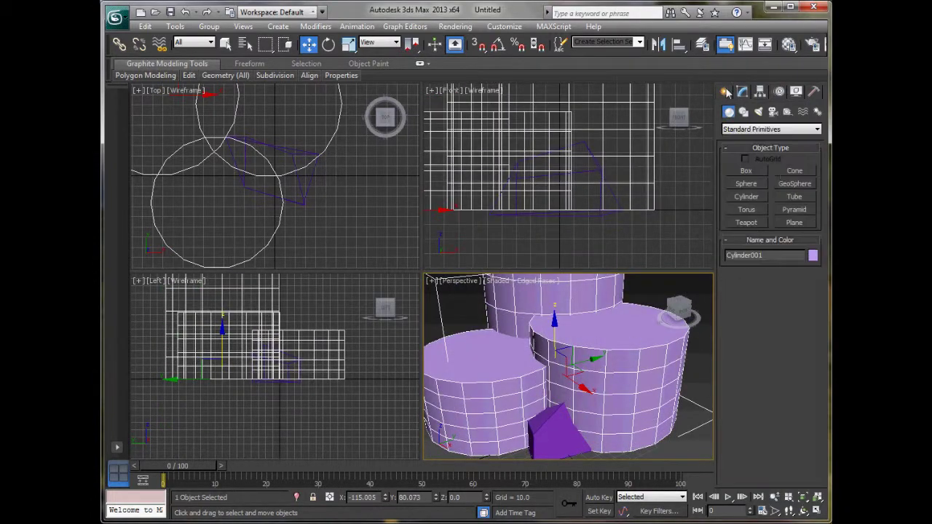
click(772, 129)
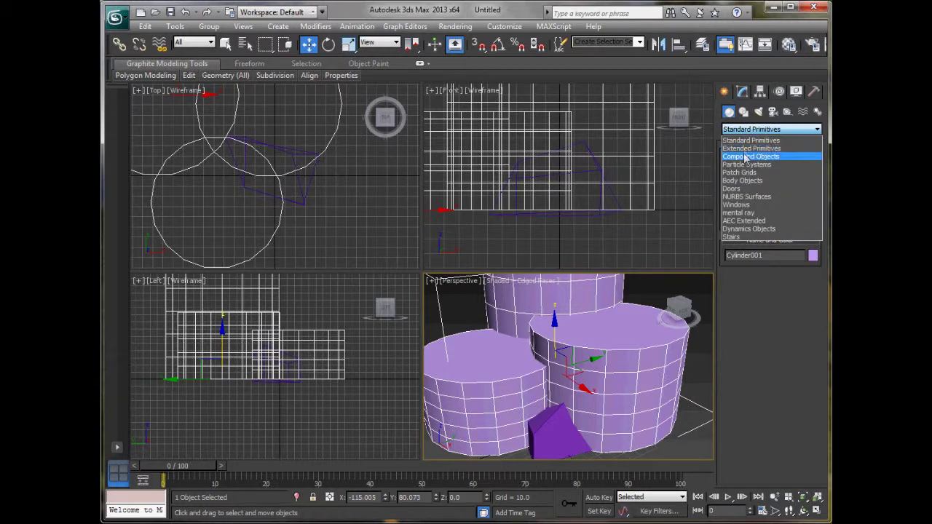
click(750, 154)
click(747, 235)
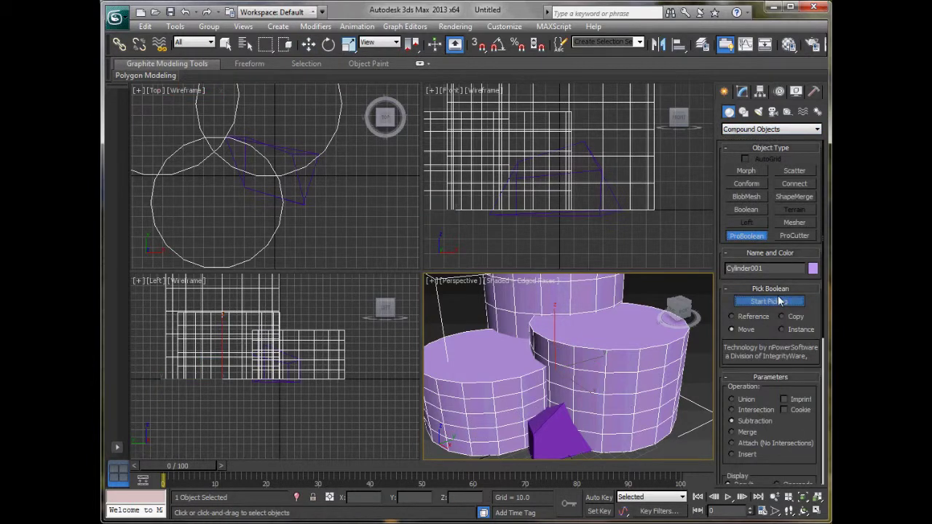
click(779, 301)
click(546, 433)
right_click(687, 428)
click(687, 428)
alt+middle_drag(627, 404, 614, 360)
scroll(590, 423, up, 2)
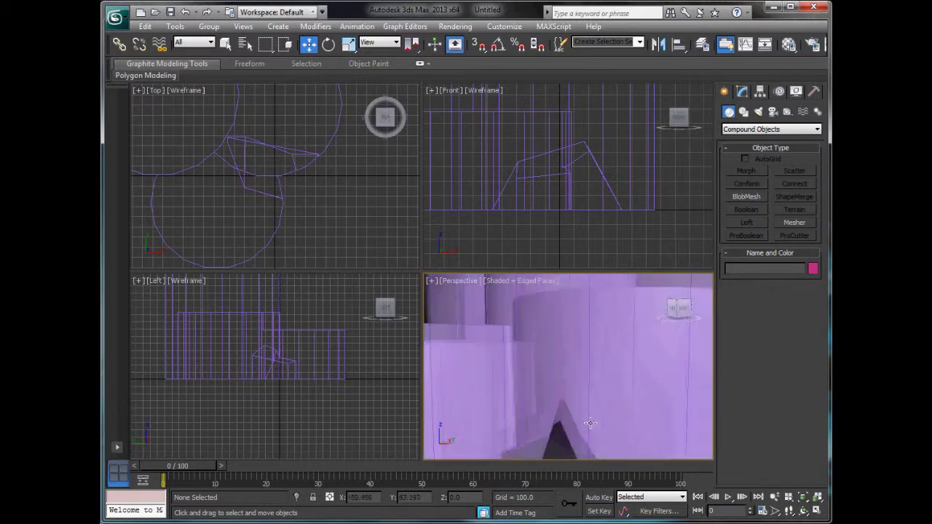
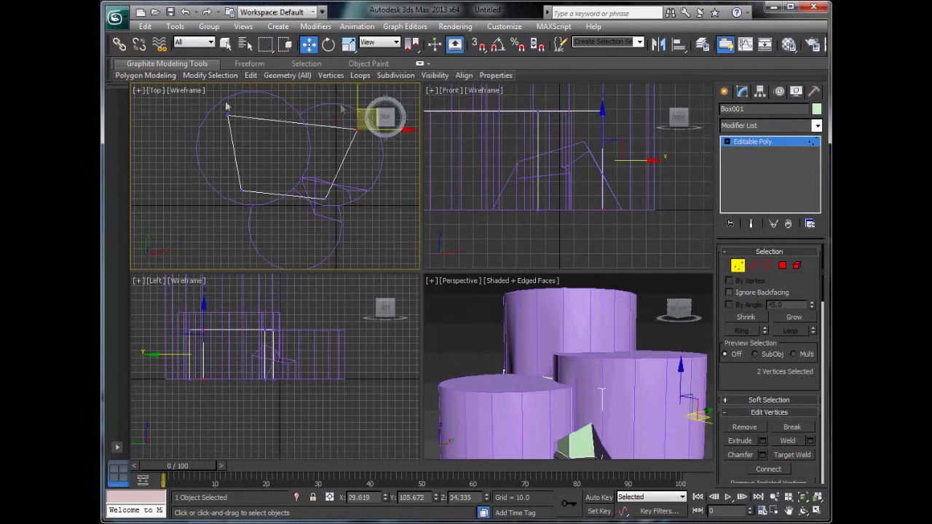
Step: Pull the inner box's back-left vertices inward in the Top view and extrude its front side polygon by 10
drag(257, 138, 252, 131)
drag(243, 97, 245, 110)
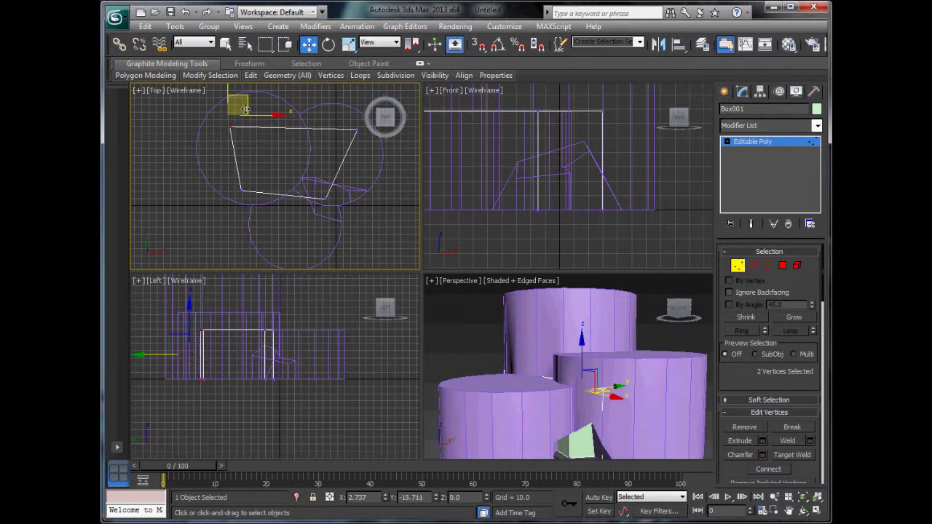
click(782, 266)
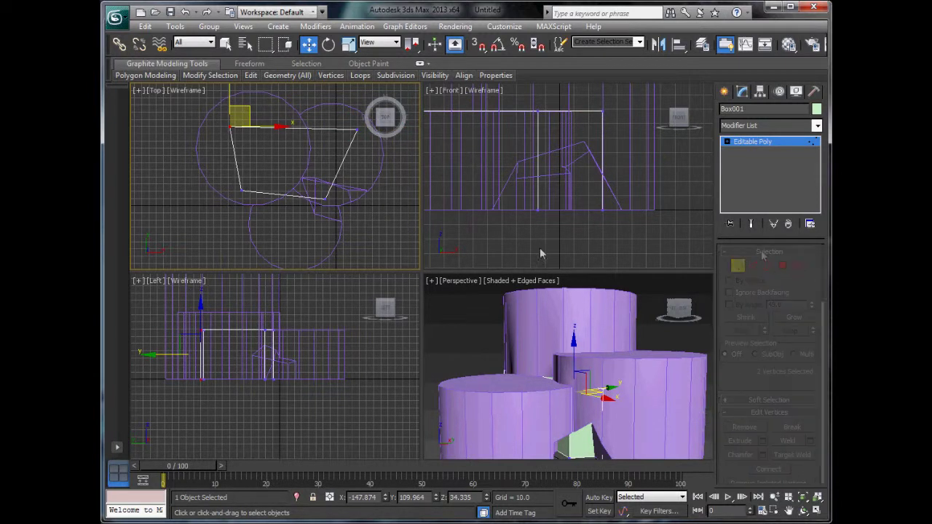
click(558, 440)
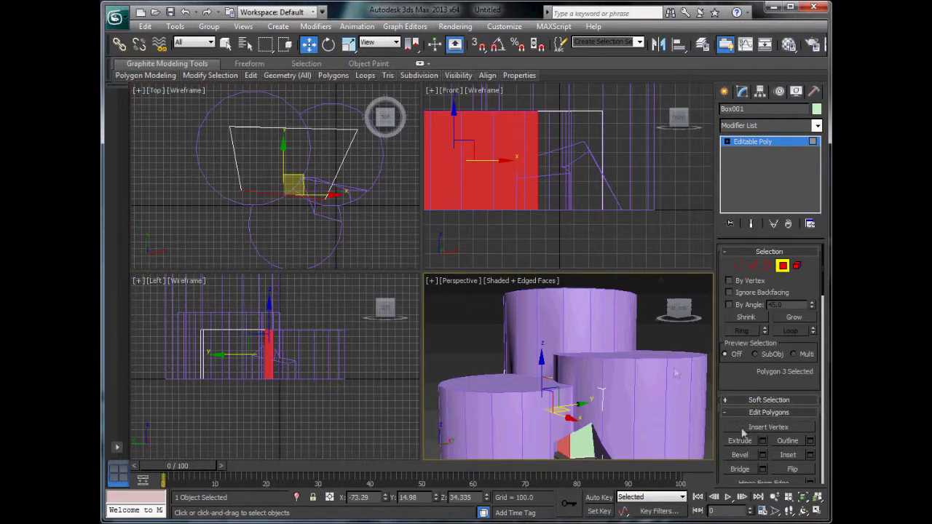
click(763, 441)
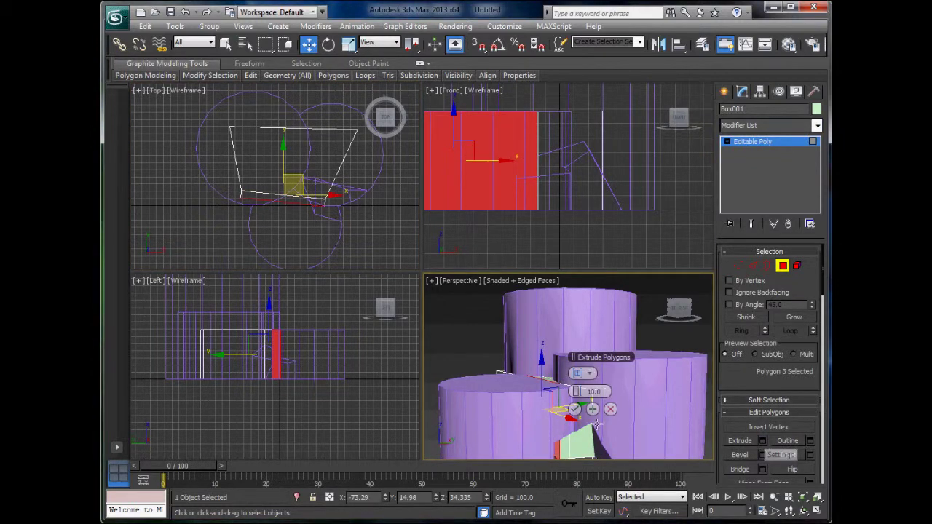
click(574, 409)
Step: Move the extruded end's vertices into the smallest cylinder's footprint in the Top view
right_click(257, 236)
key(1)
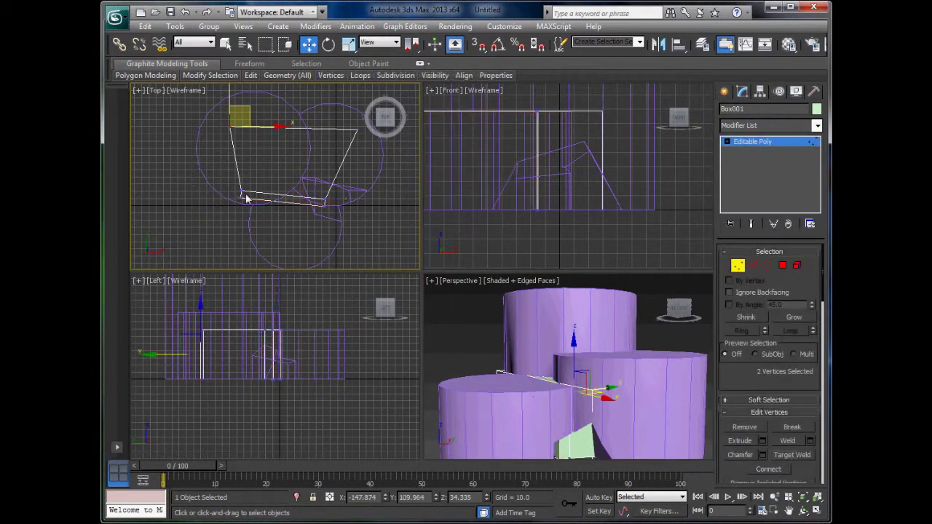
click(241, 198)
drag(276, 181, 290, 189)
drag(340, 222, 289, 235)
Step: Extrude the angled end polygon of the inner box farther into the smallest cylinder
key(4)
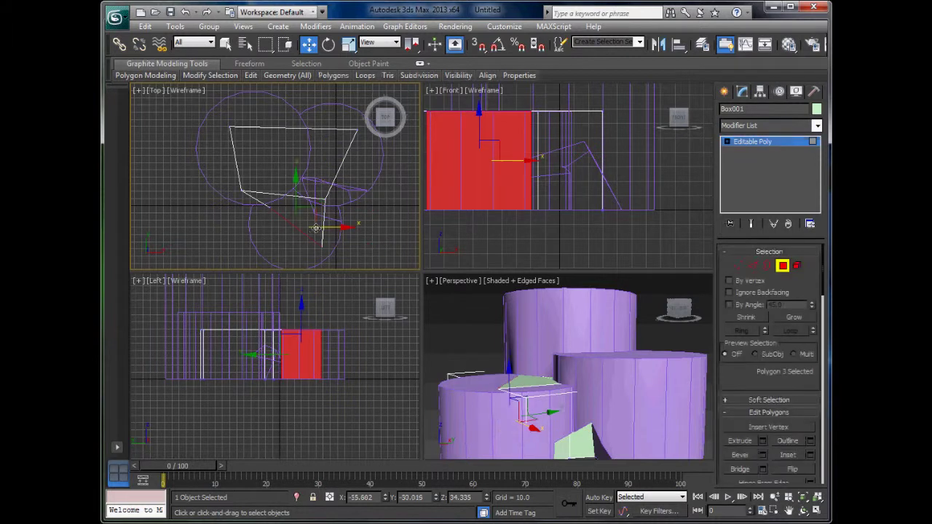
click(753, 442)
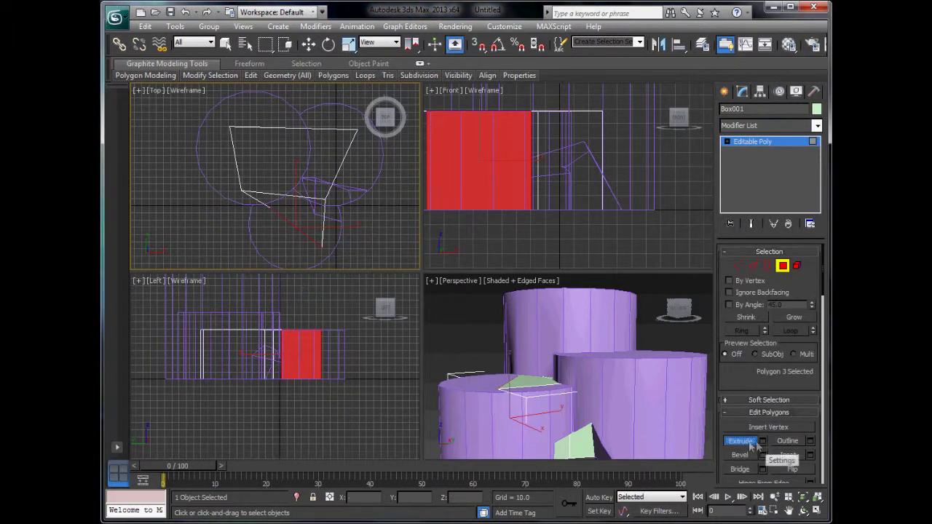
click(762, 442)
click(282, 219)
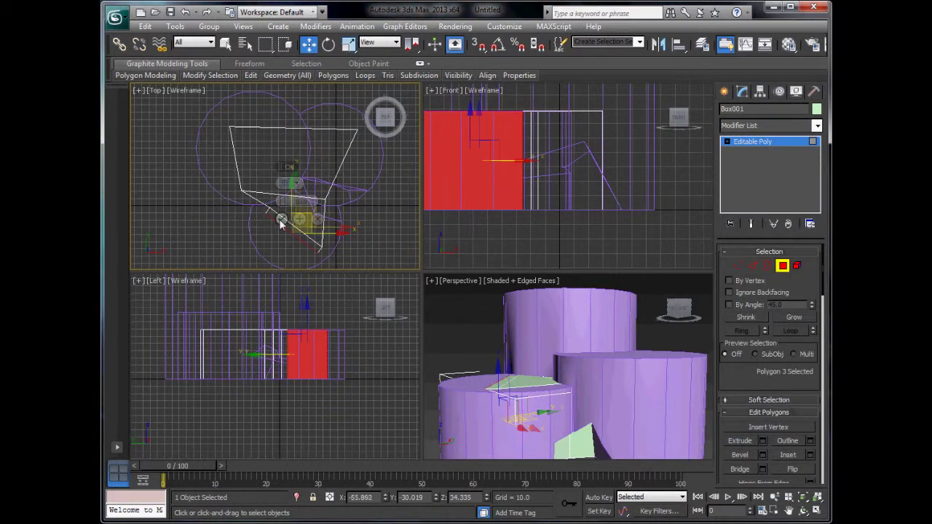
Step: Spread the newest end vertices in the Top view to widen the extension within the smallest cylinder, and leave vertex editing
key(1)
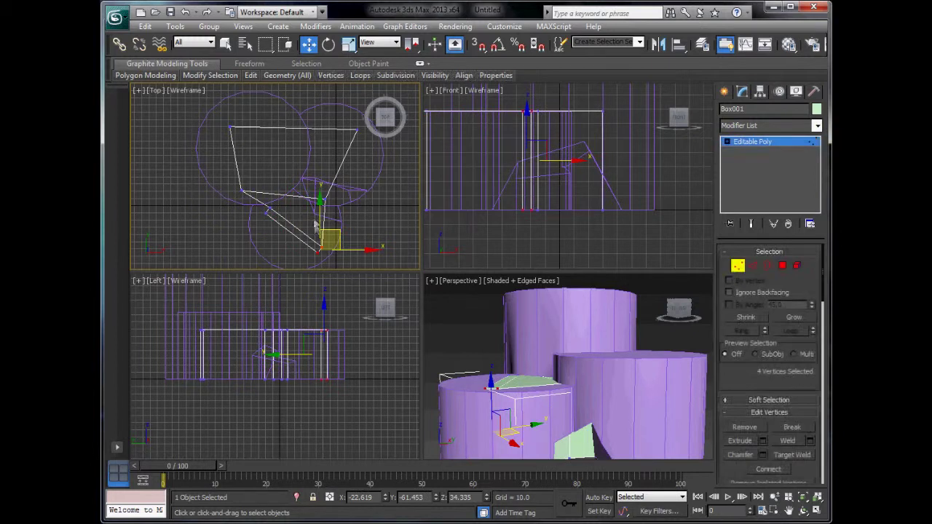
click(296, 259)
mouse_move(305, 255)
mouse_down()
mouse_move(325, 260)
mouse_move(334, 244)
mouse_move(322, 247)
mouse_up()
drag(269, 226, 233, 201)
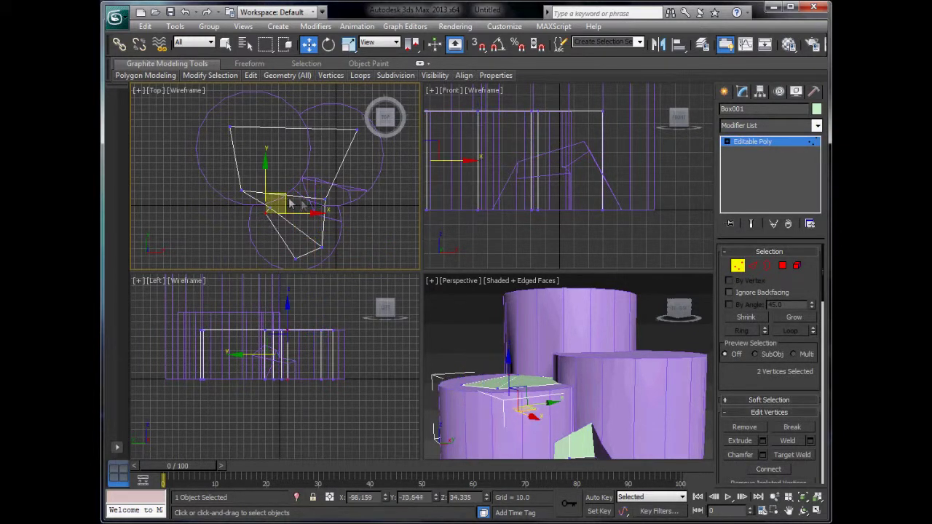
click(738, 266)
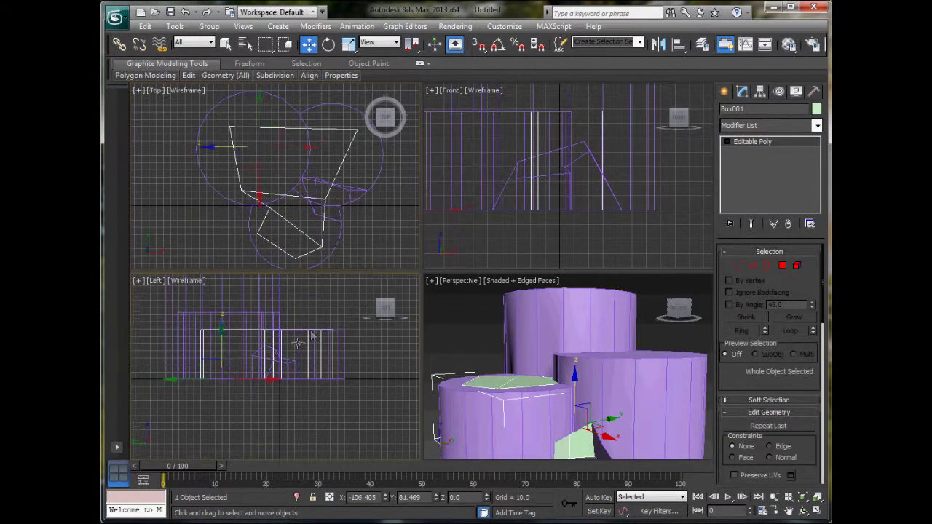
Step: Lower all of the inner box's top vertices slightly in the Left view and leave vertex editing
middle_drag(298, 343, 303, 362)
key(1)
drag(384, 358, 182, 304)
drag(279, 310, 282, 314)
click(738, 265)
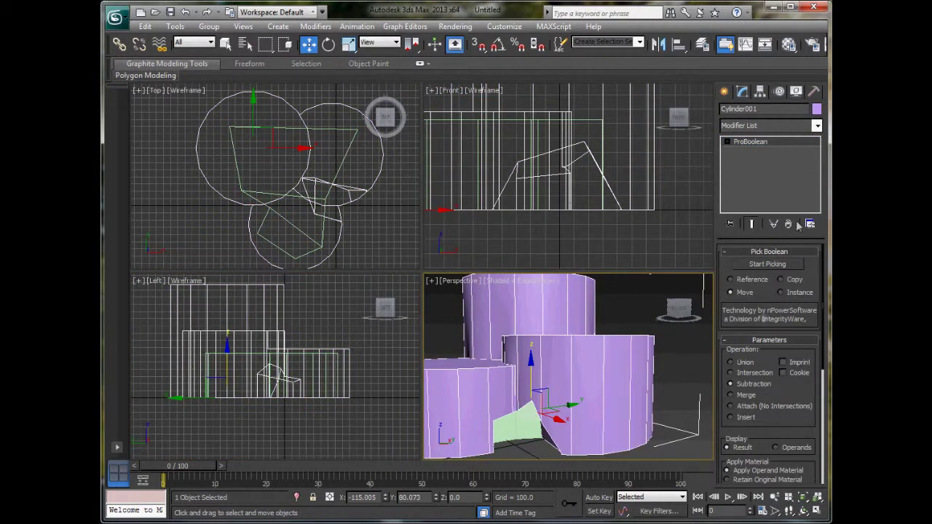
Step: Subtract the reshaped inner box from the combined cylinders with ProBoolean and inspect the hollow from below and outside
click(769, 265)
click(510, 426)
right_click(658, 412)
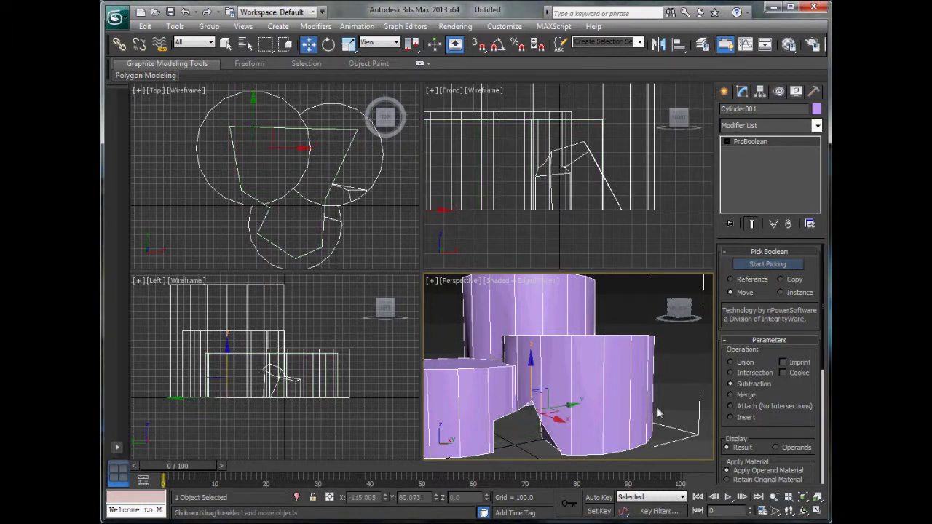
click(678, 392)
middle_drag(578, 394, 561, 309)
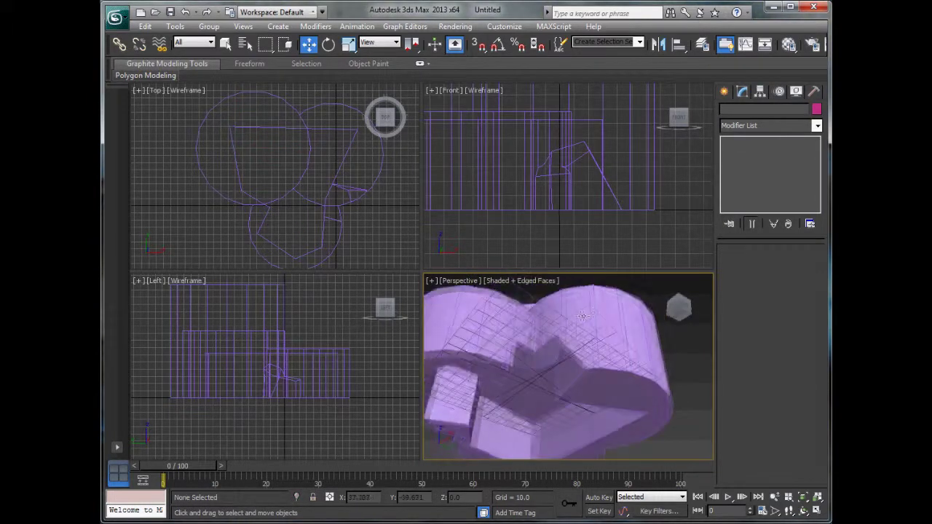
scroll(569, 336, up, 4)
alt+middle_drag(566, 370, 670, 366)
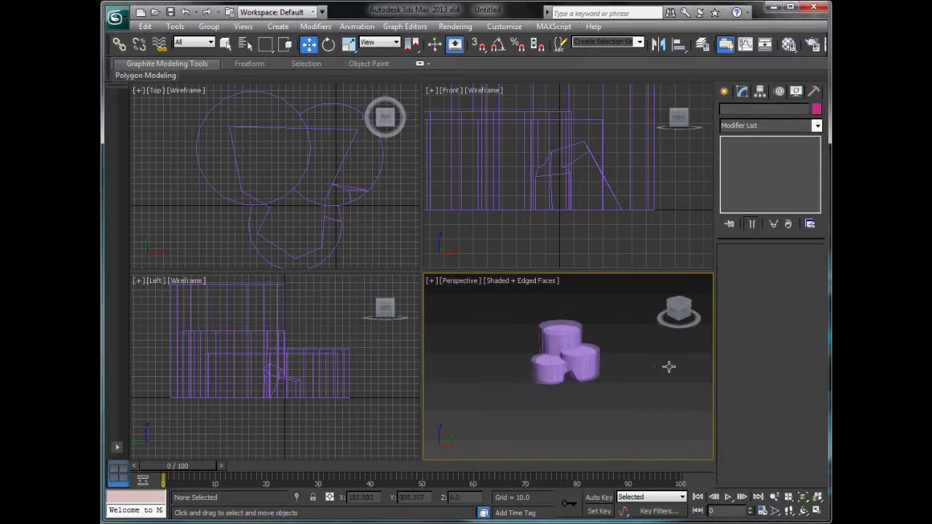
scroll(620, 366, up, 6)
scroll(567, 354, down, 2)
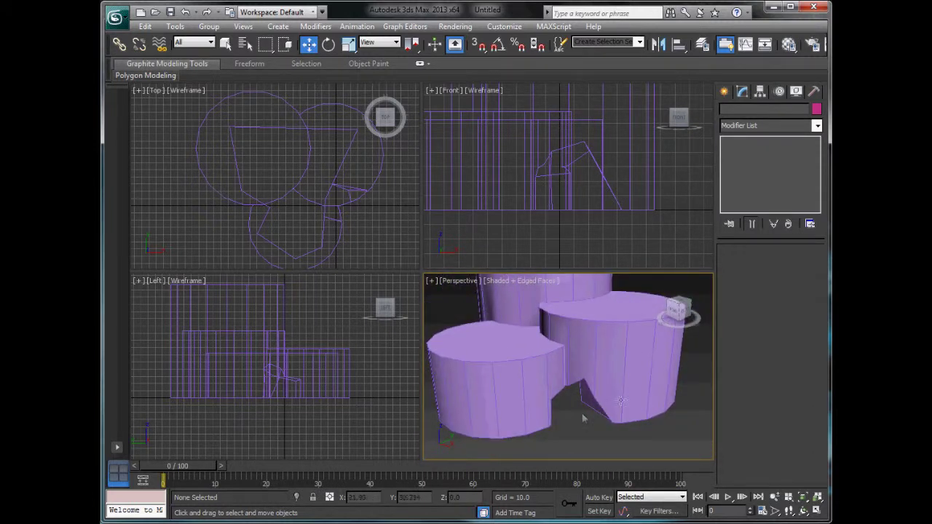